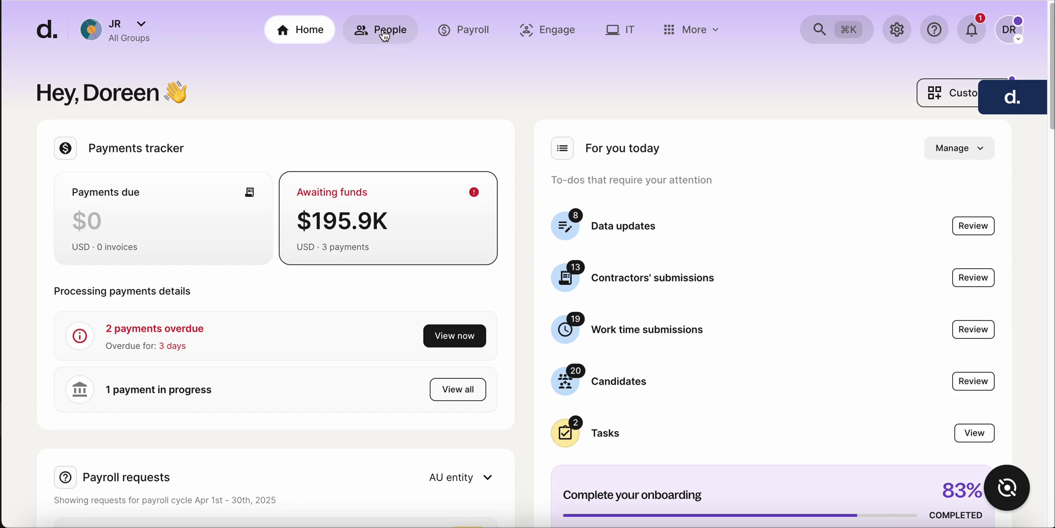
Step: From the People directory, add an Employee to see the EOR, Direct and PEO agreement options
mouse_move(388, 33)
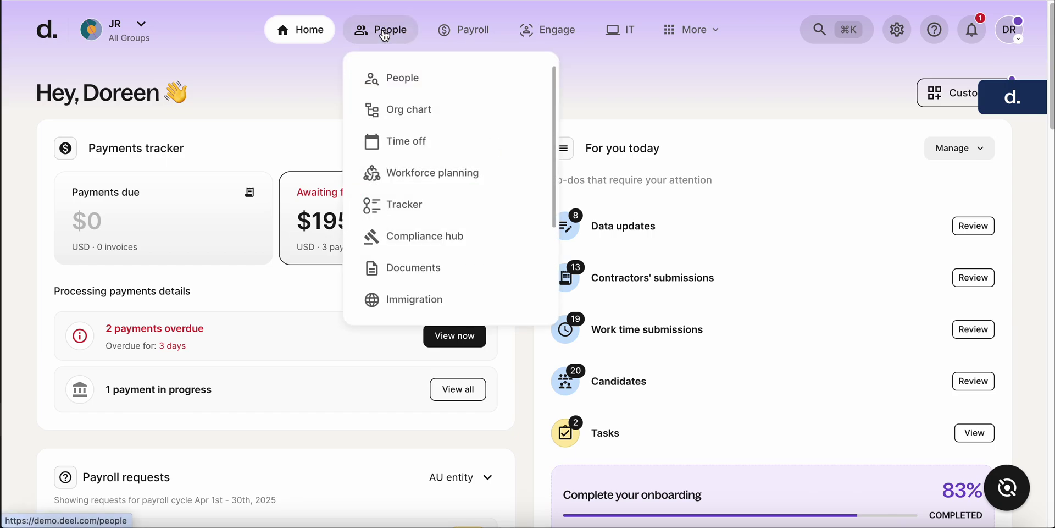
click(400, 82)
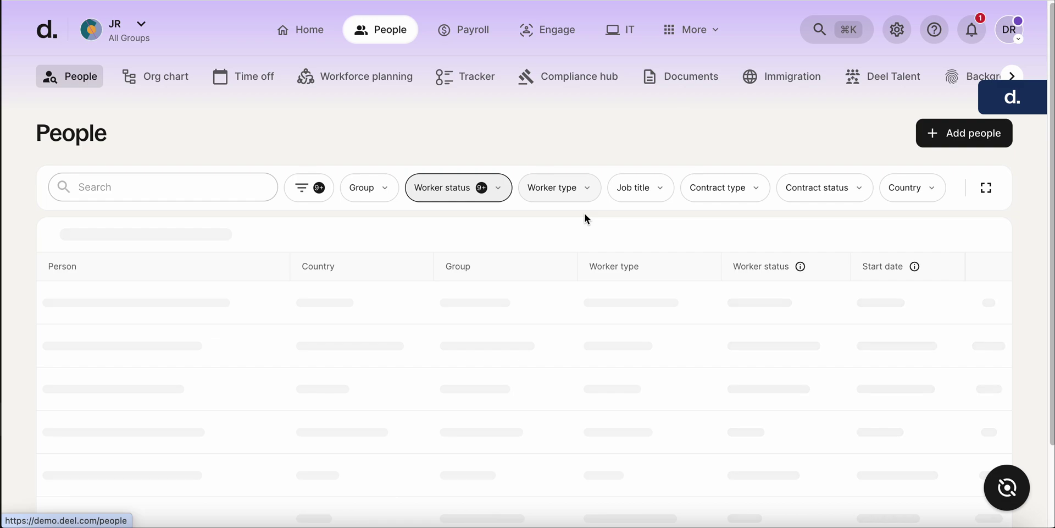
click(952, 140)
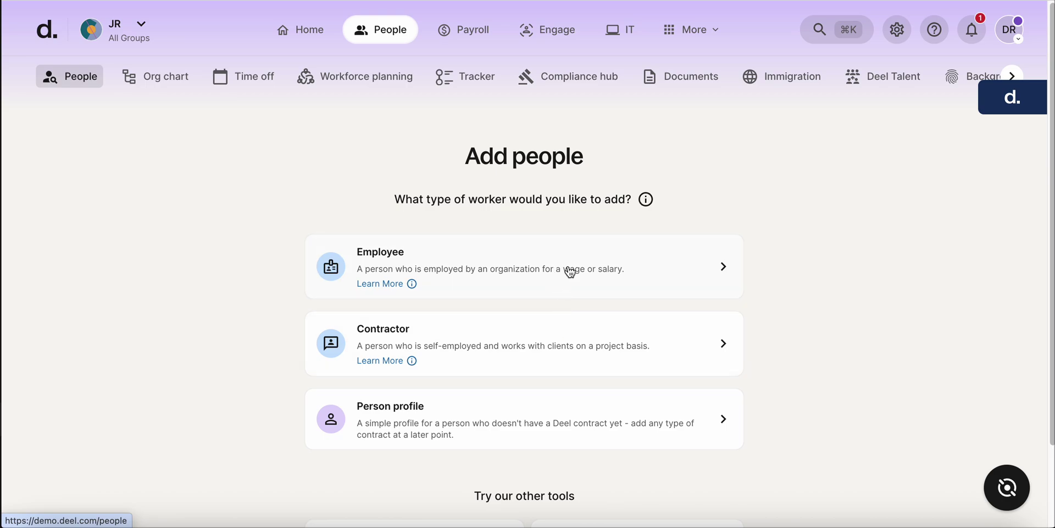
click(598, 269)
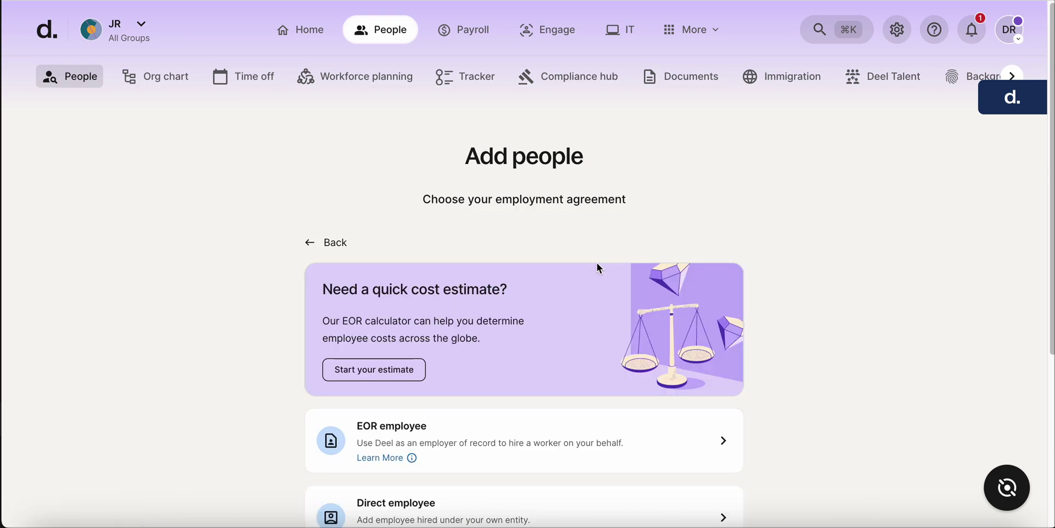
scroll(589, 259, down, 2)
scroll(590, 259, down, 3)
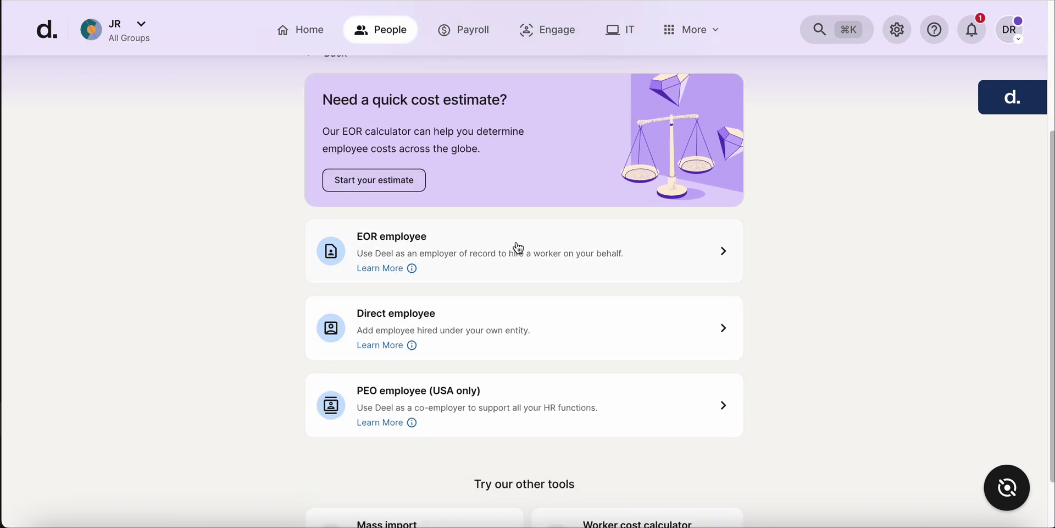
Step: Start an EOR employee contract under CA entity, assigned to CA - group
click(518, 248)
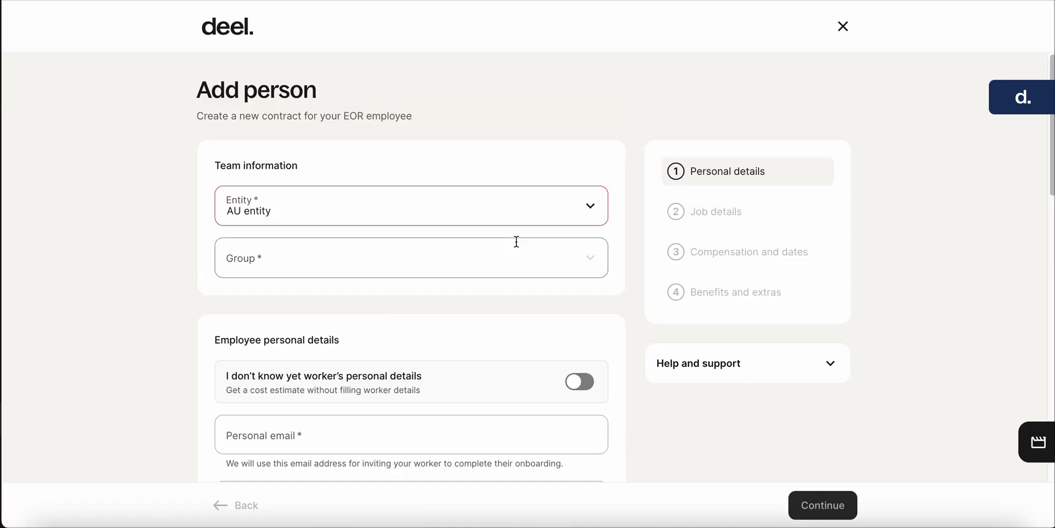
click(399, 199)
scroll(398, 280, down, 2)
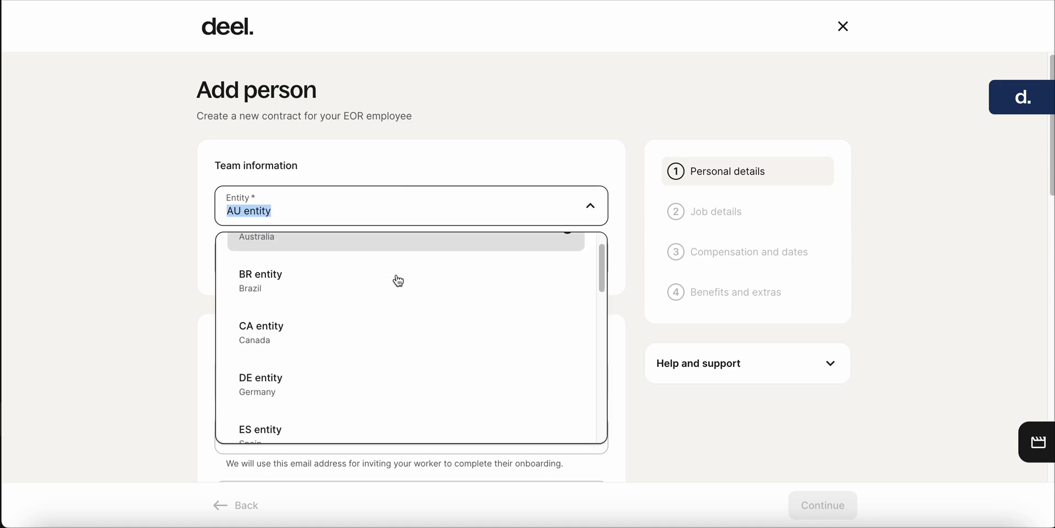
scroll(406, 299, down, 1)
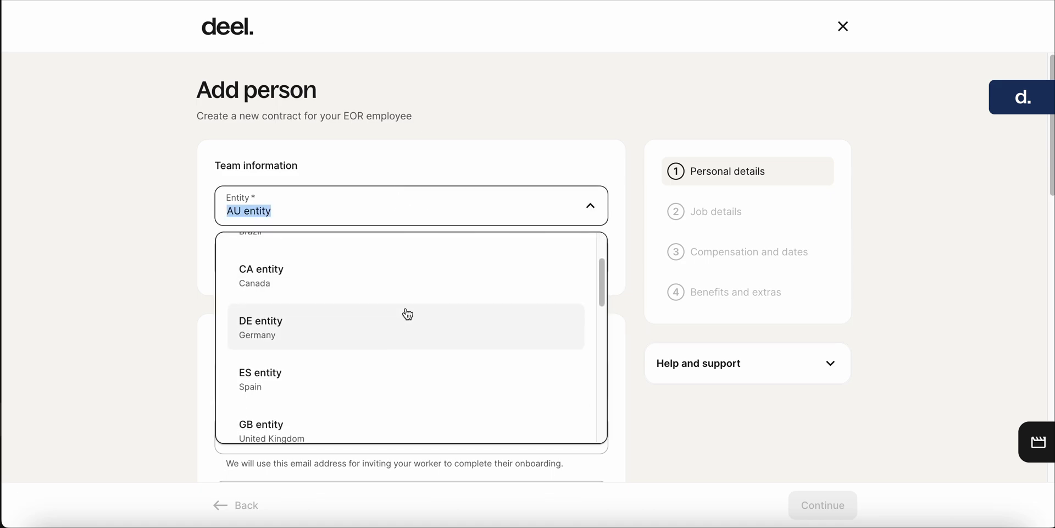
scroll(407, 313, down, 3)
scroll(407, 311, up, 1)
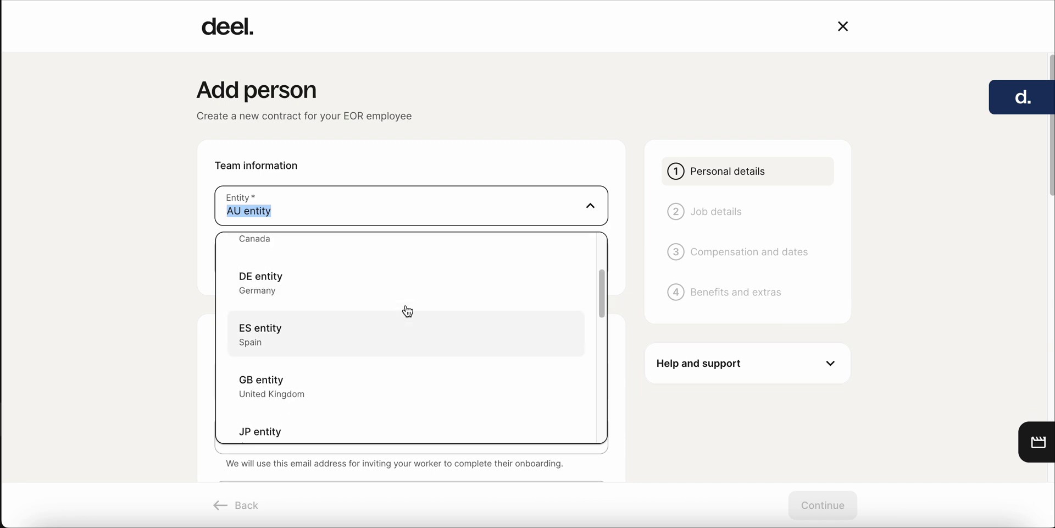
scroll(401, 311, up, 5)
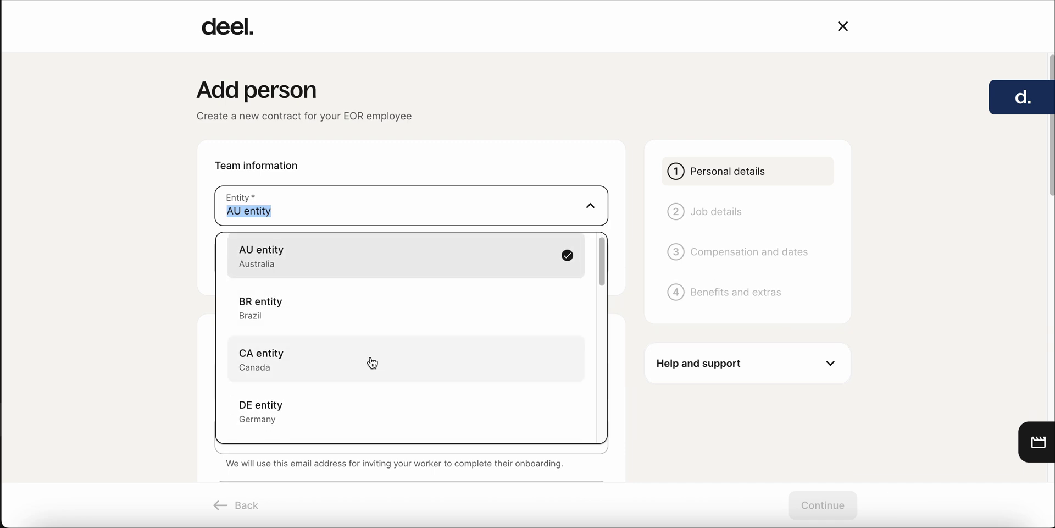
click(372, 363)
click(325, 266)
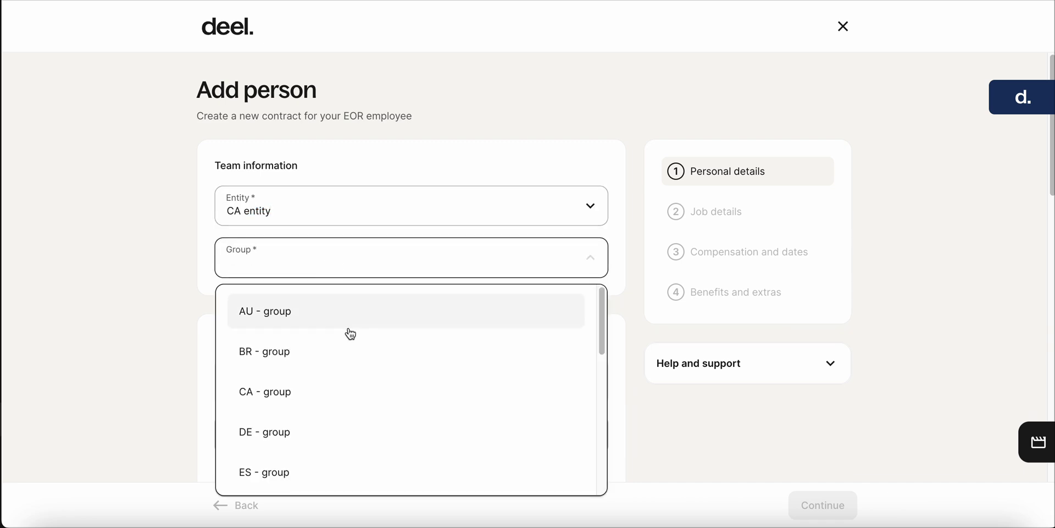
click(333, 388)
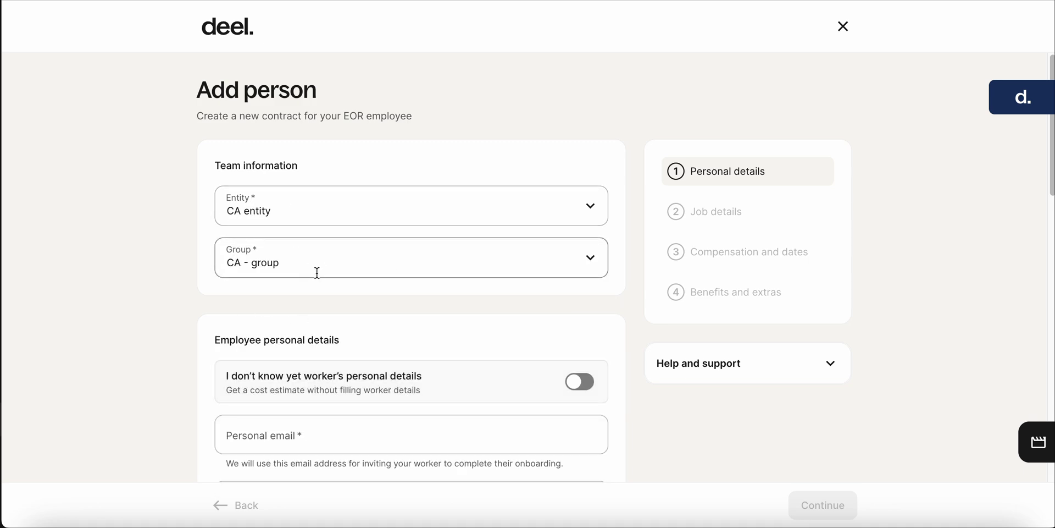
Step: Fill in the worker's personal email and legal first name
scroll(353, 233, down, 4)
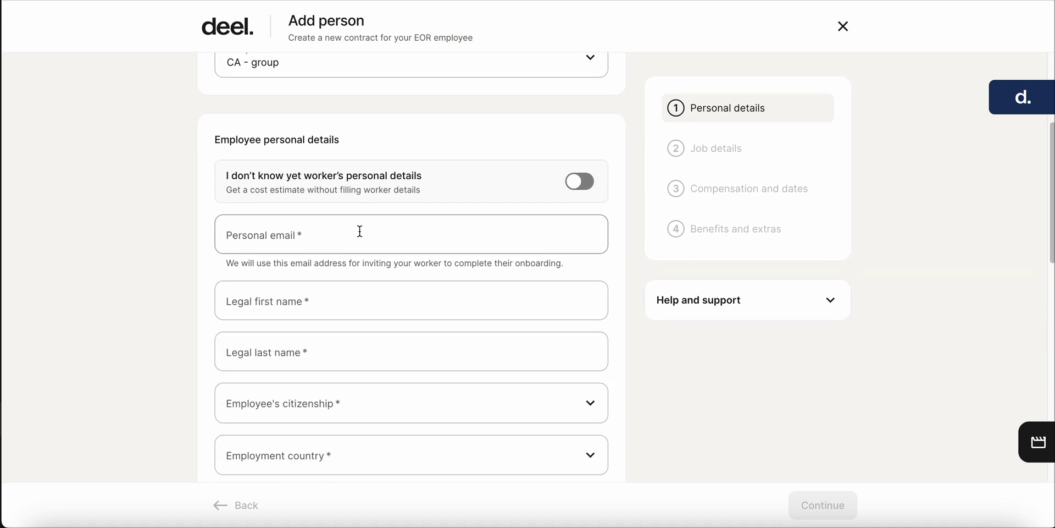
click(347, 231)
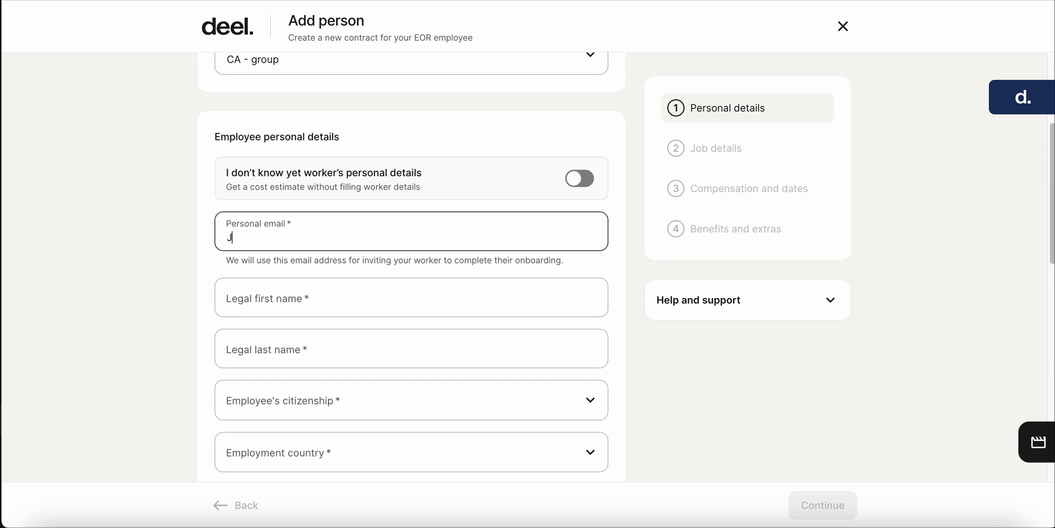
text(john.smith@hotmai)
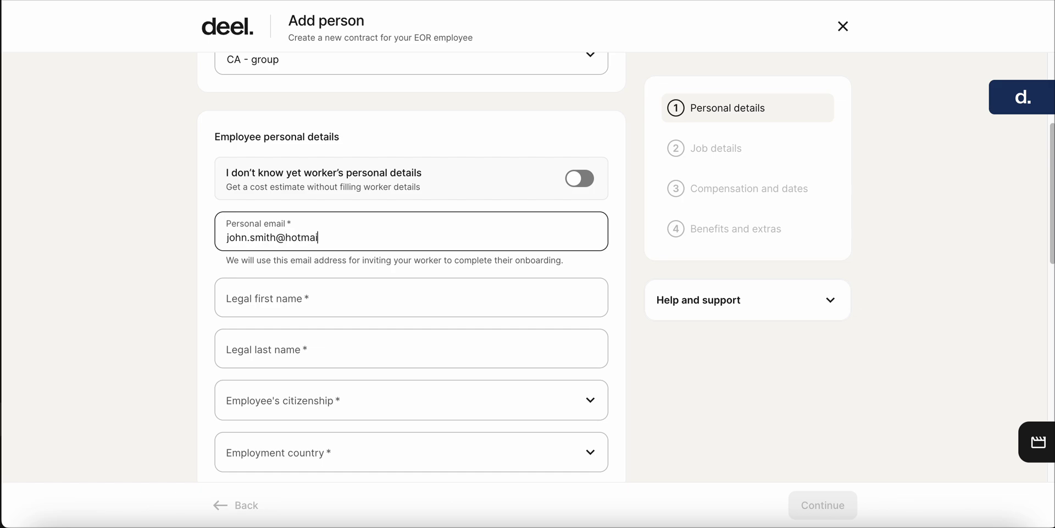
text(l.com)
click(227, 302)
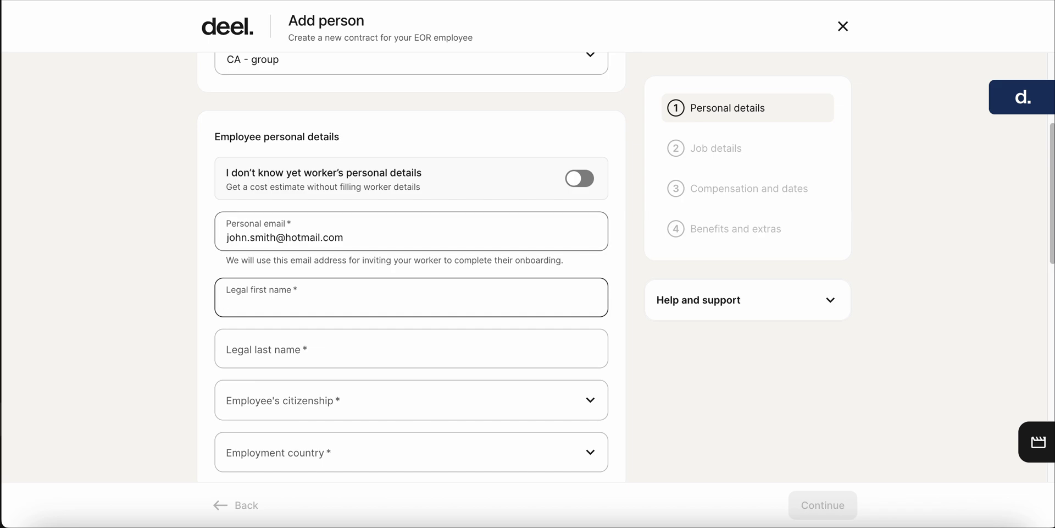
text(John)
key(Tab)
Step: Enter the worker's legal last name and set citizenship to Canada
text(S)
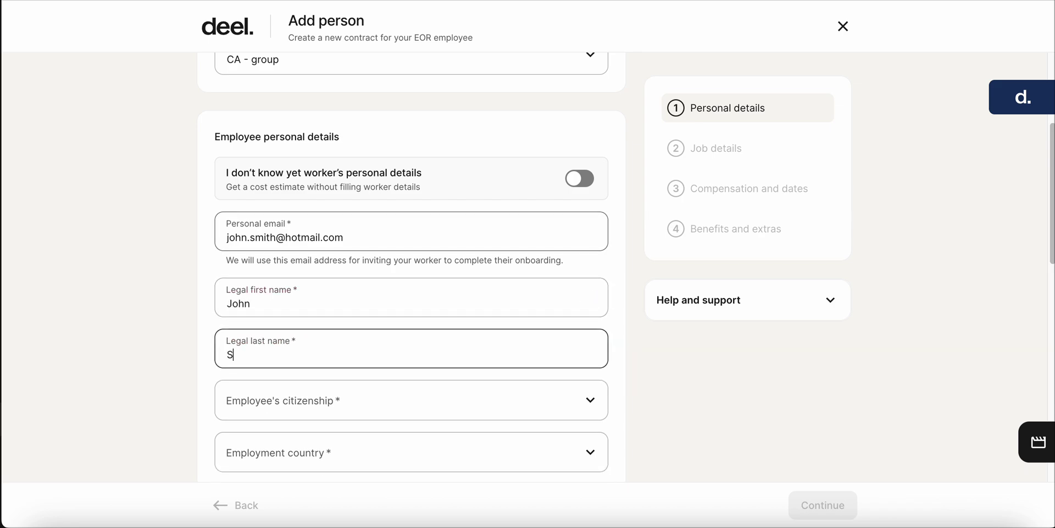
text(mith)
scroll(329, 214, down, 3)
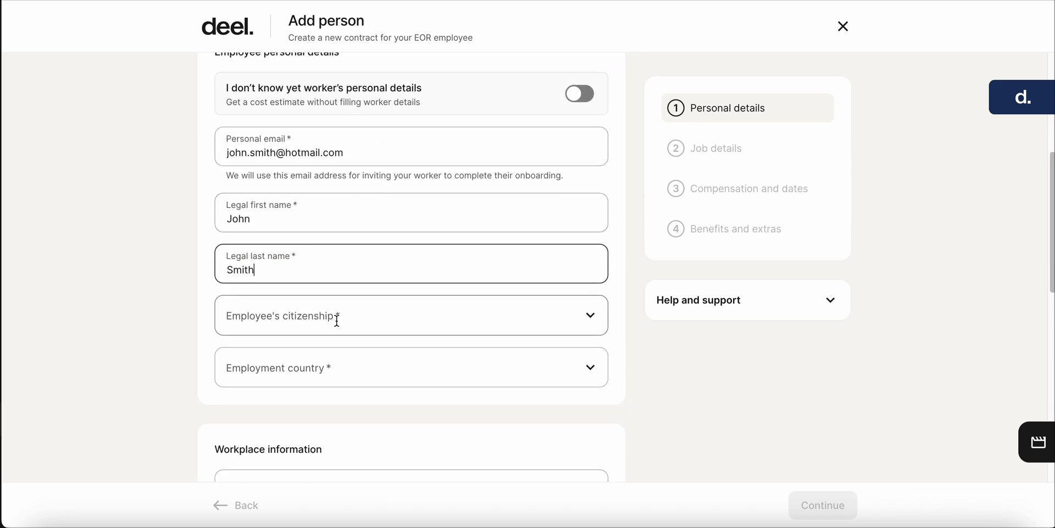
click(337, 320)
text(cana)
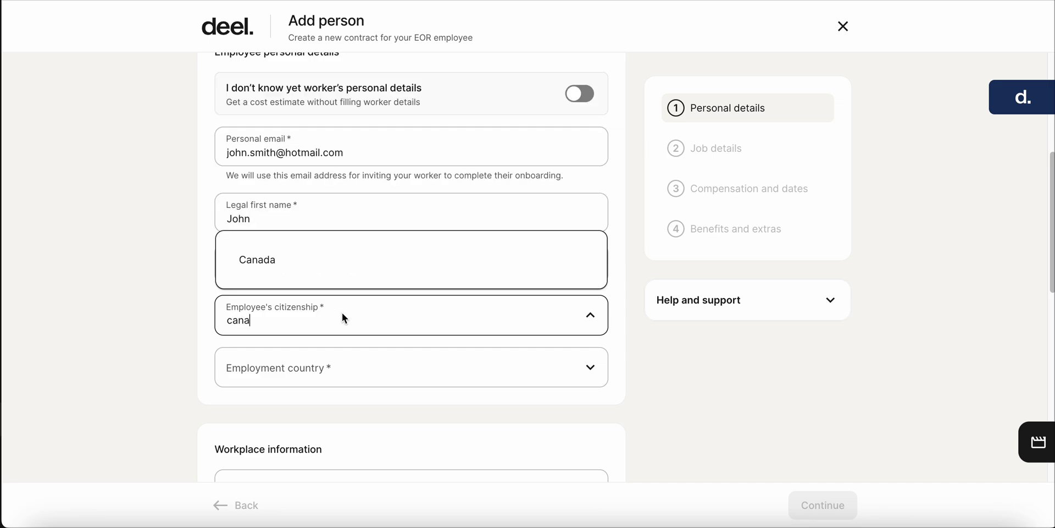
click(334, 270)
Step: Set the employment country to Canada and the province to Ontario
click(333, 366)
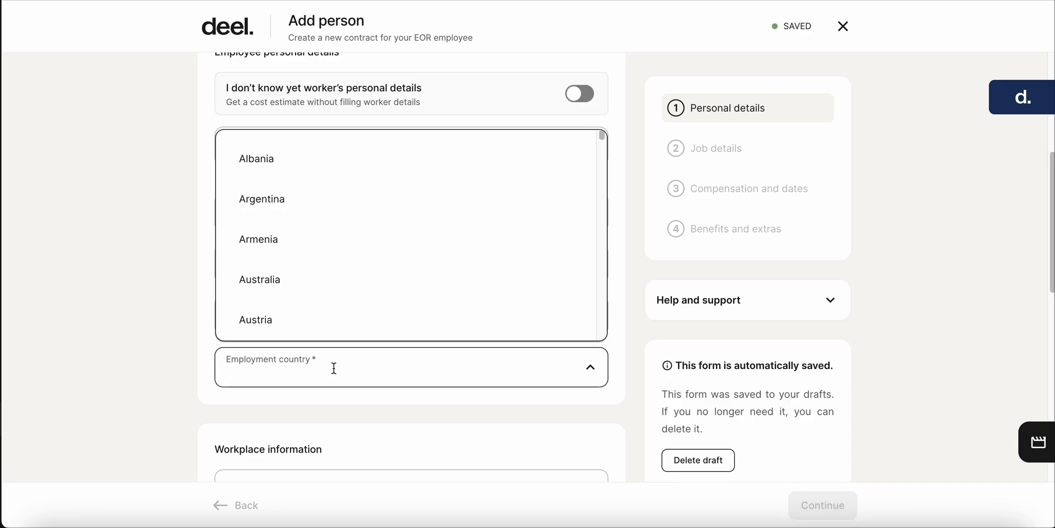
text(cana)
click(349, 321)
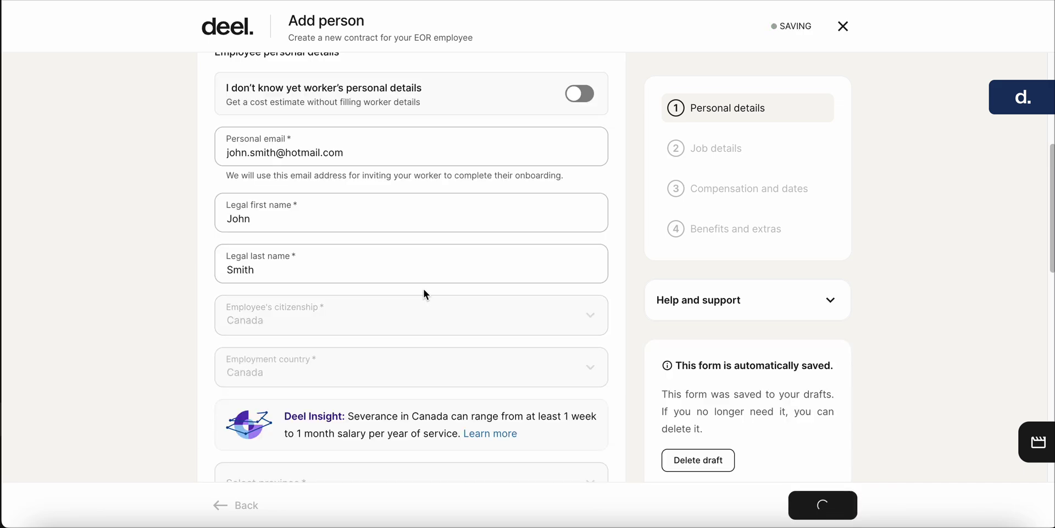
scroll(393, 278, down, 3)
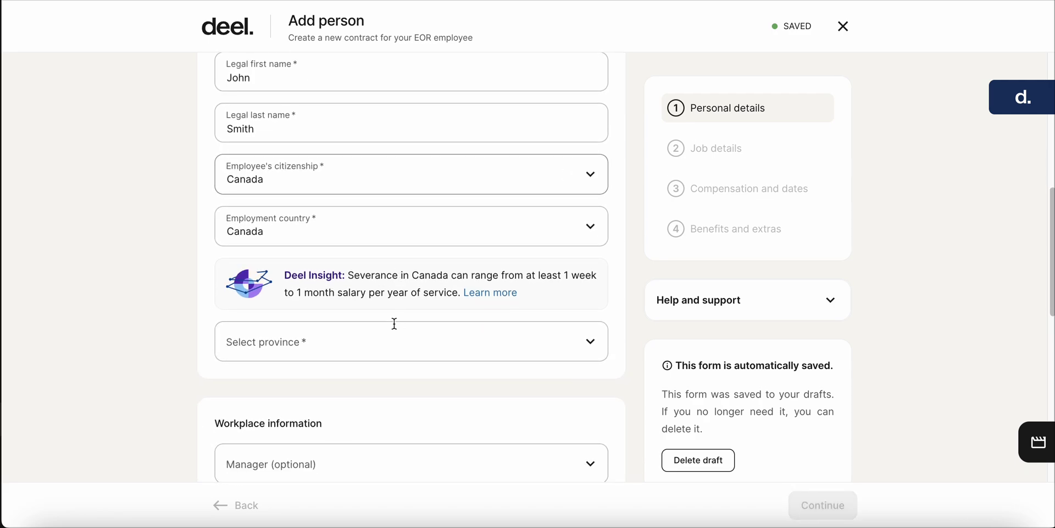
click(393, 341)
text(onta)
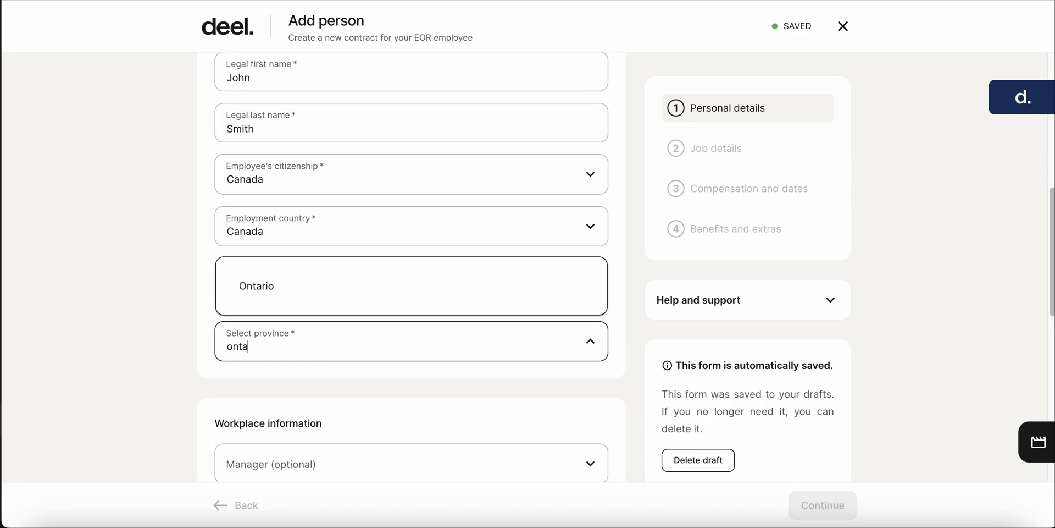
text(r)
click(370, 285)
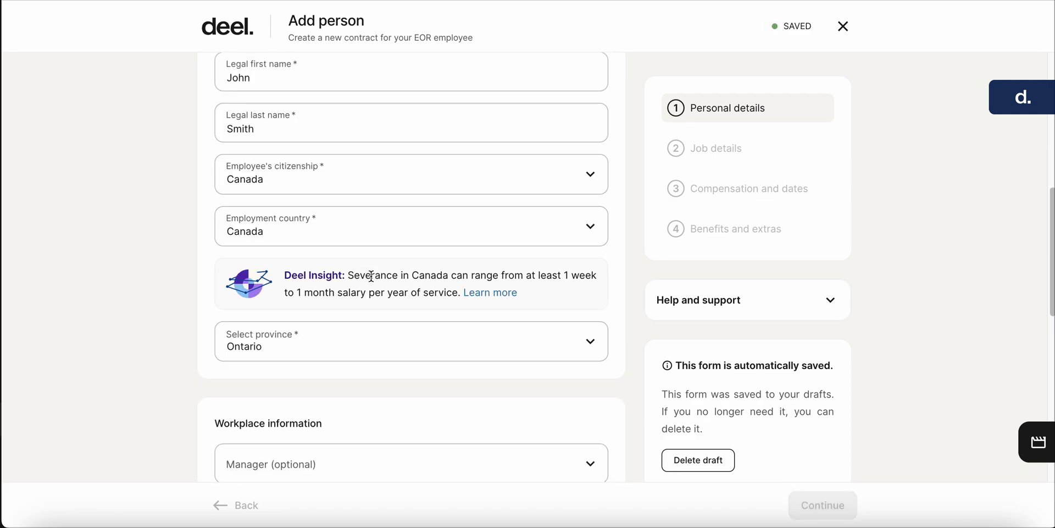
Step: Choose 'One-off hire in Canada' as the hiring objective
scroll(440, 258, down, 3)
scroll(443, 259, down, 2)
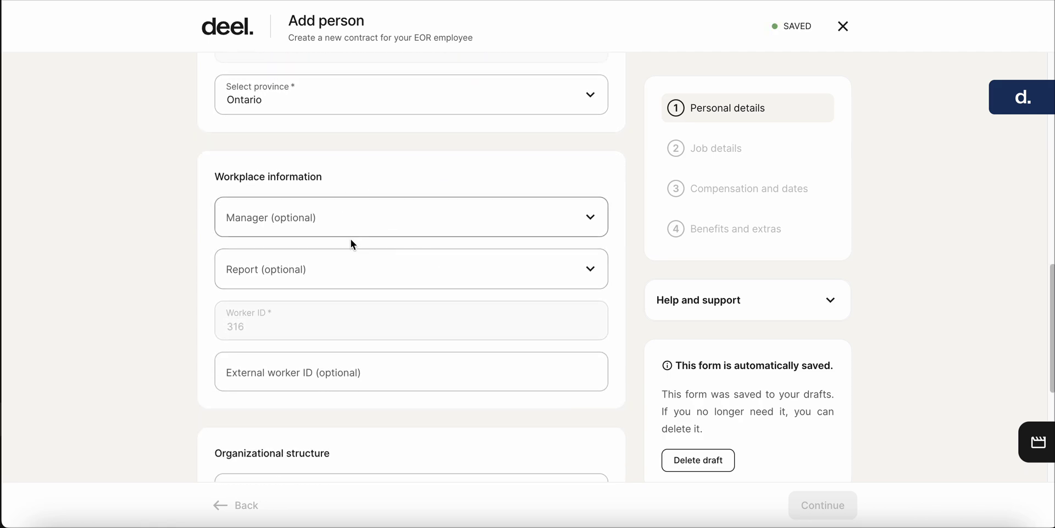
scroll(363, 269, down, 1)
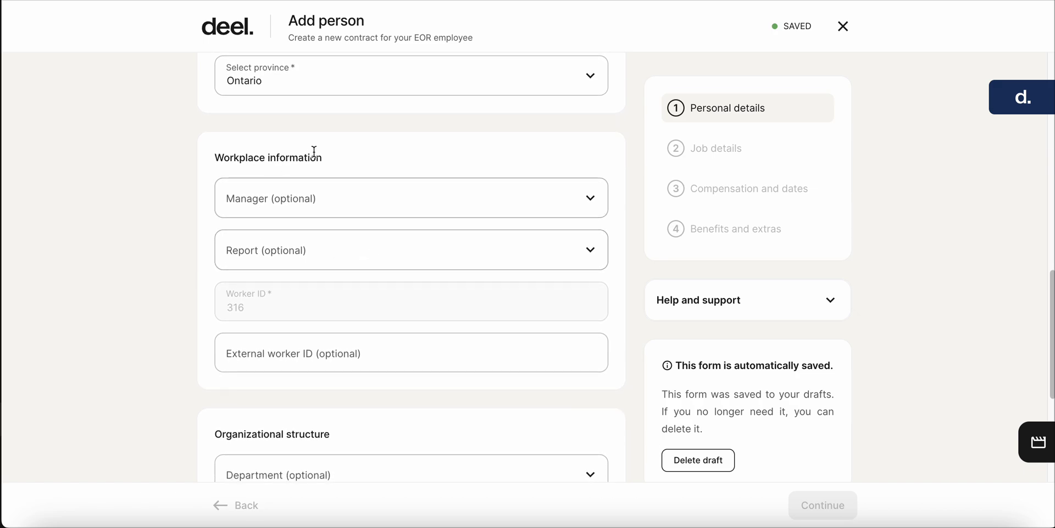
scroll(412, 256, down, 1)
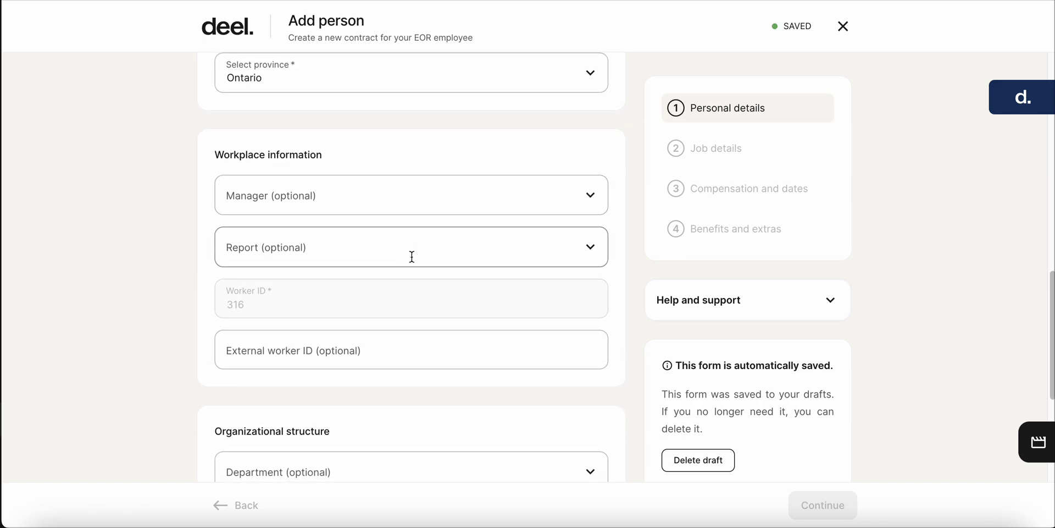
scroll(424, 253, down, 5)
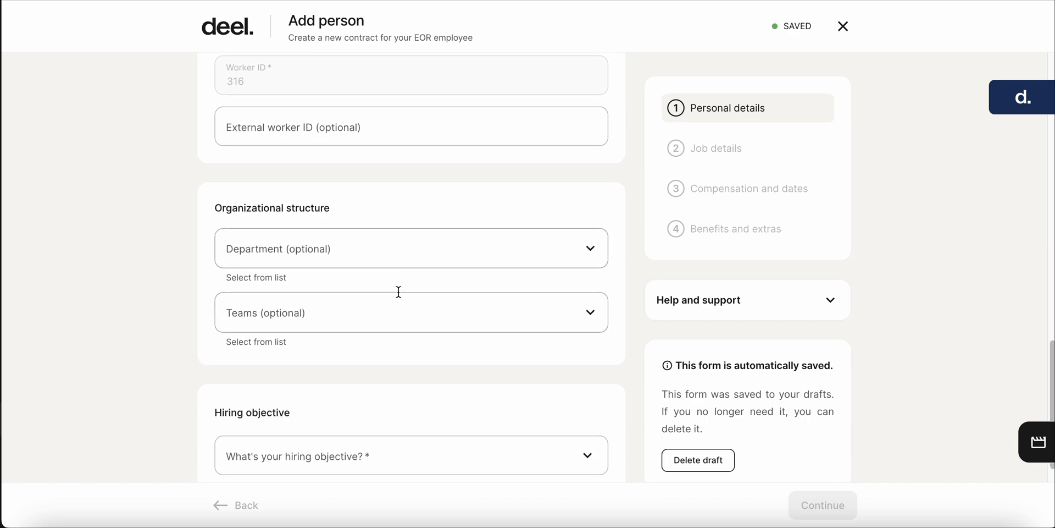
scroll(398, 292, down, 1)
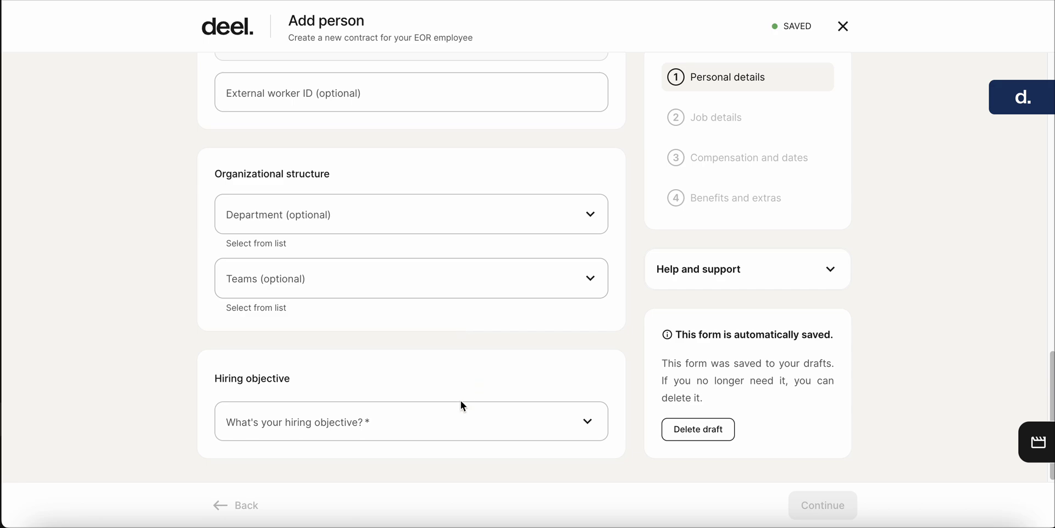
click(456, 420)
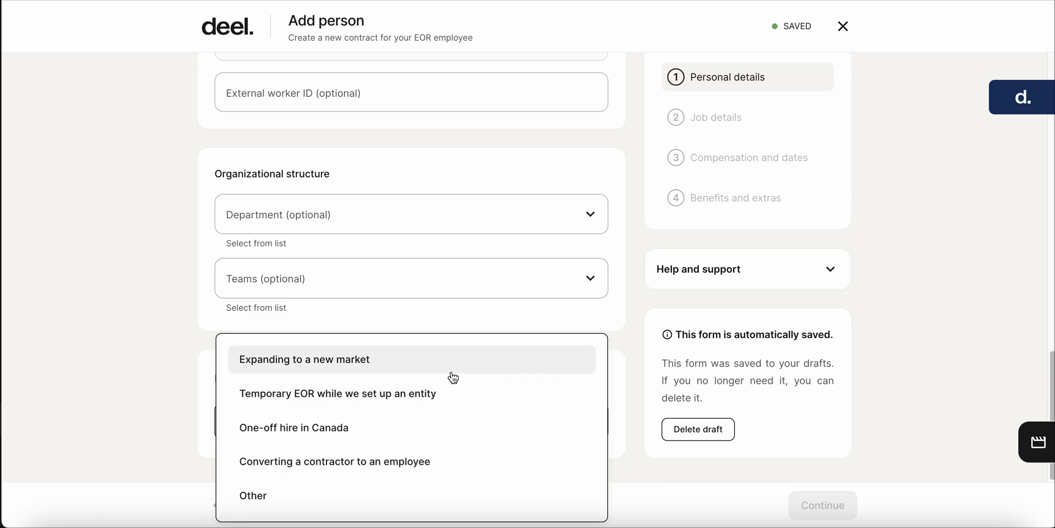
click(448, 428)
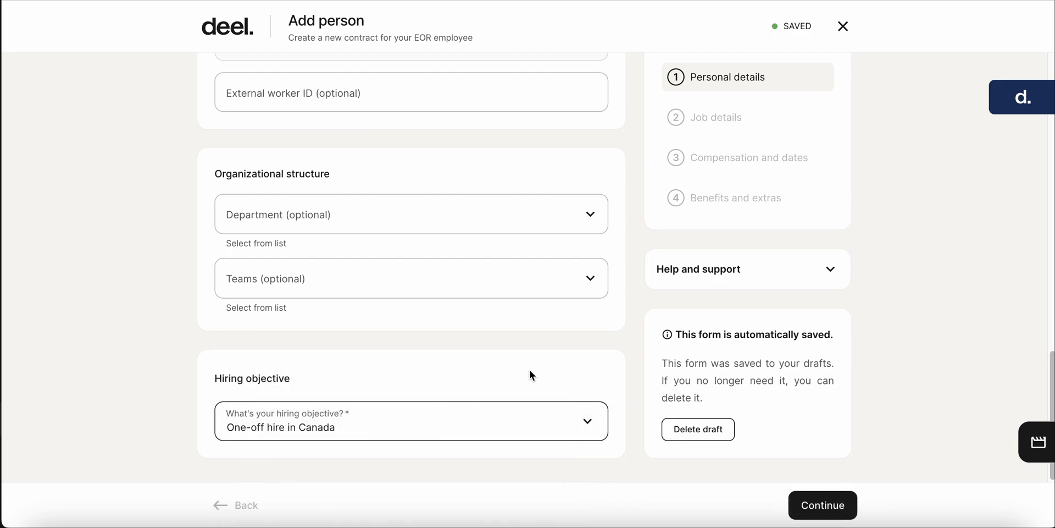
Step: Set the job title to Account Manager with Mid (Individual Contributor Level 2) seniority
click(835, 505)
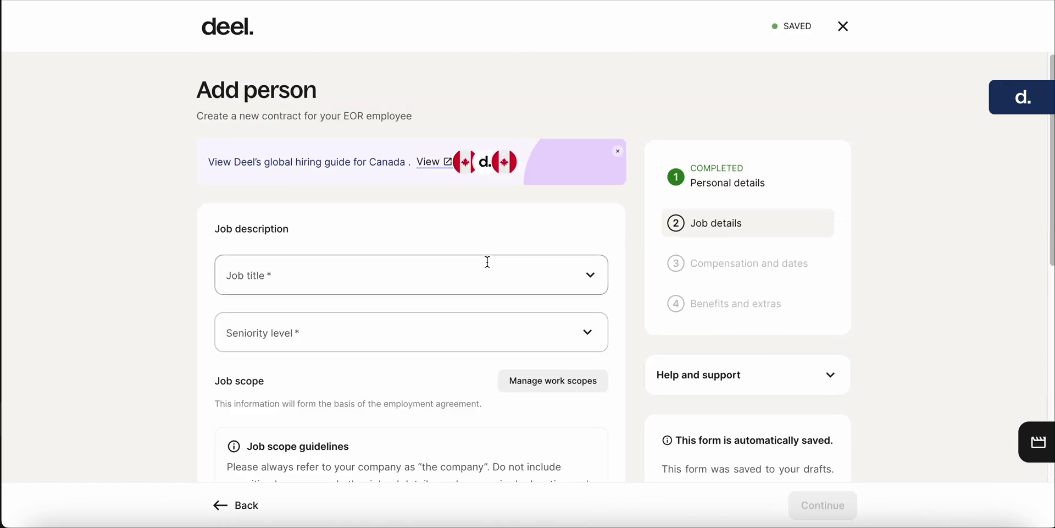
click(434, 160)
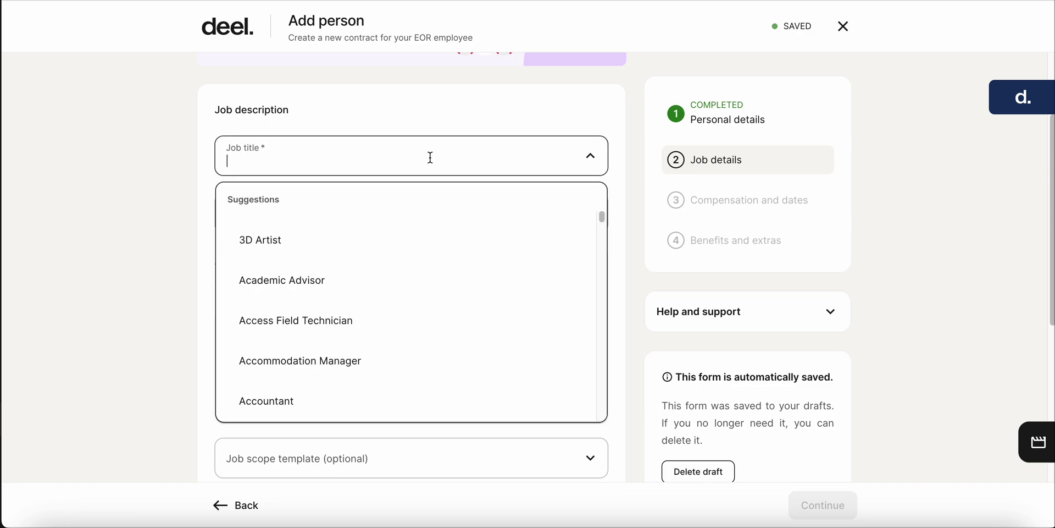
text(Account Man)
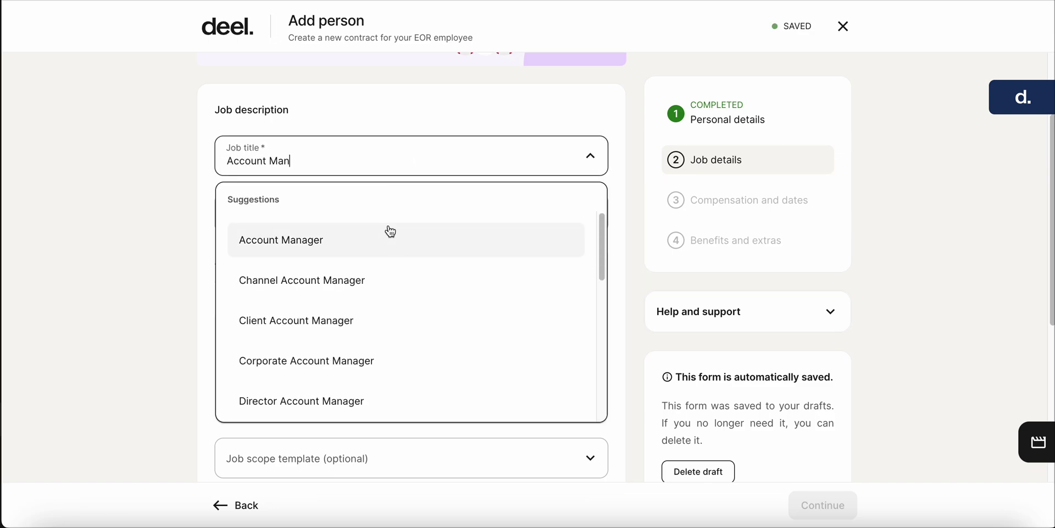
click(389, 231)
scroll(358, 208, down, 2)
click(350, 198)
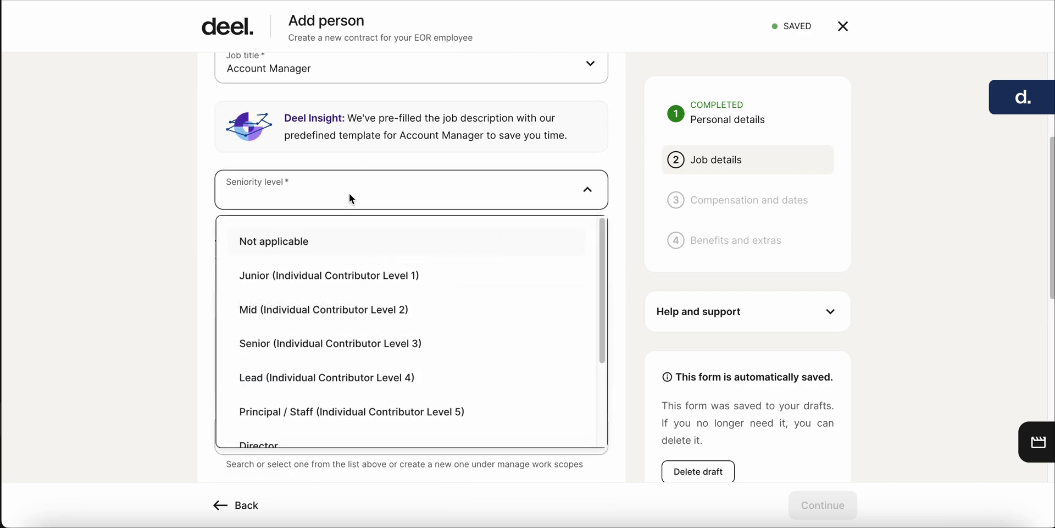
click(374, 307)
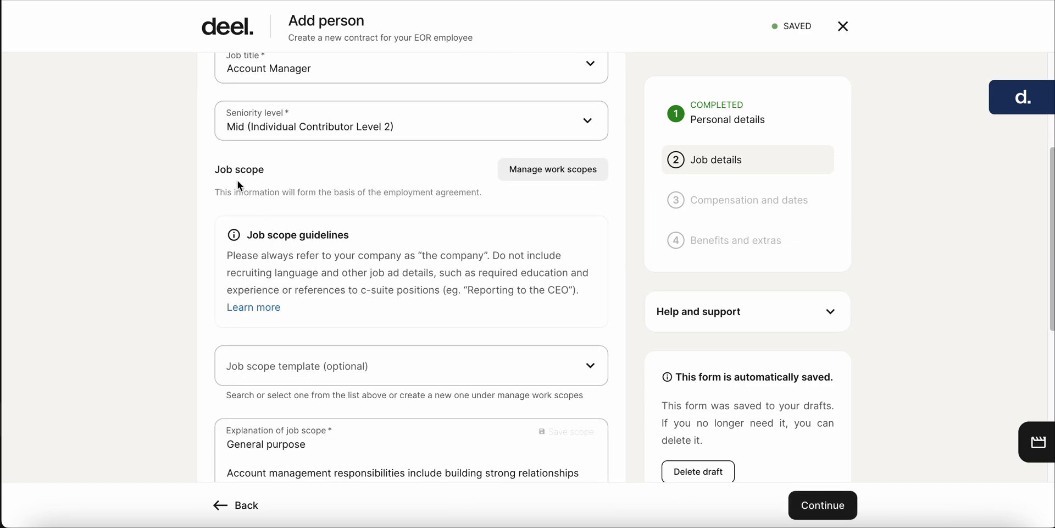
Step: Apply the saved Account Manager job scope template and continue to compensation and dates
scroll(231, 184, down, 3)
click(290, 210)
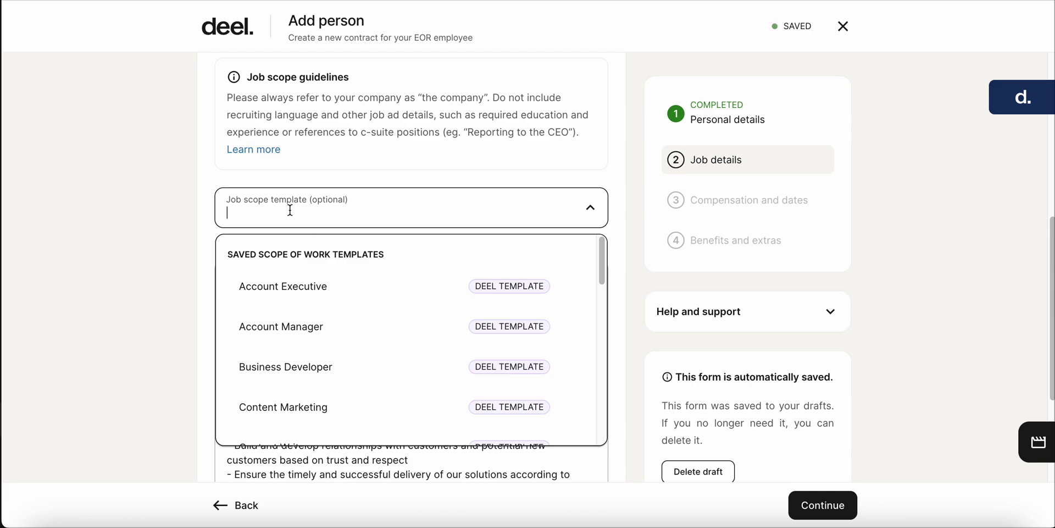
text(account)
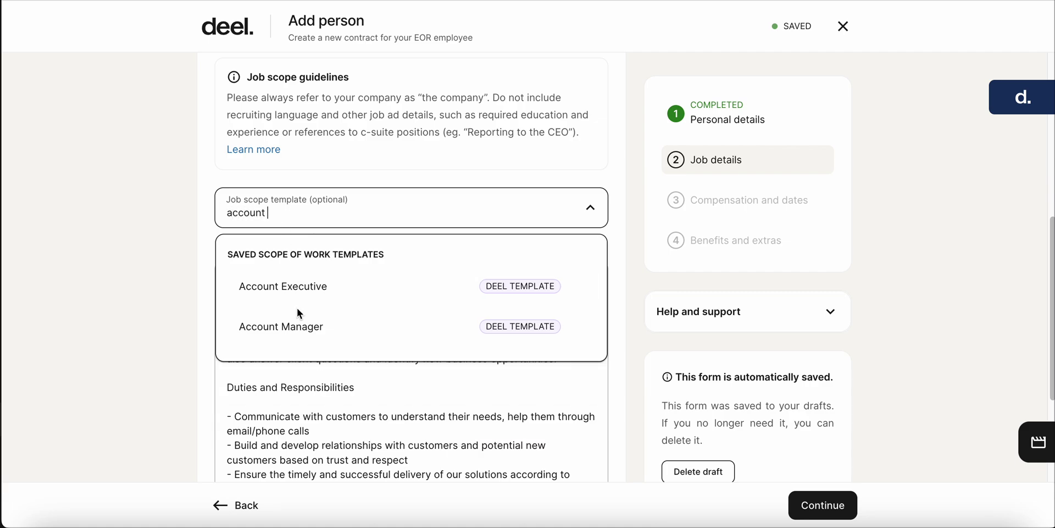
click(303, 331)
scroll(197, 205, down, 3)
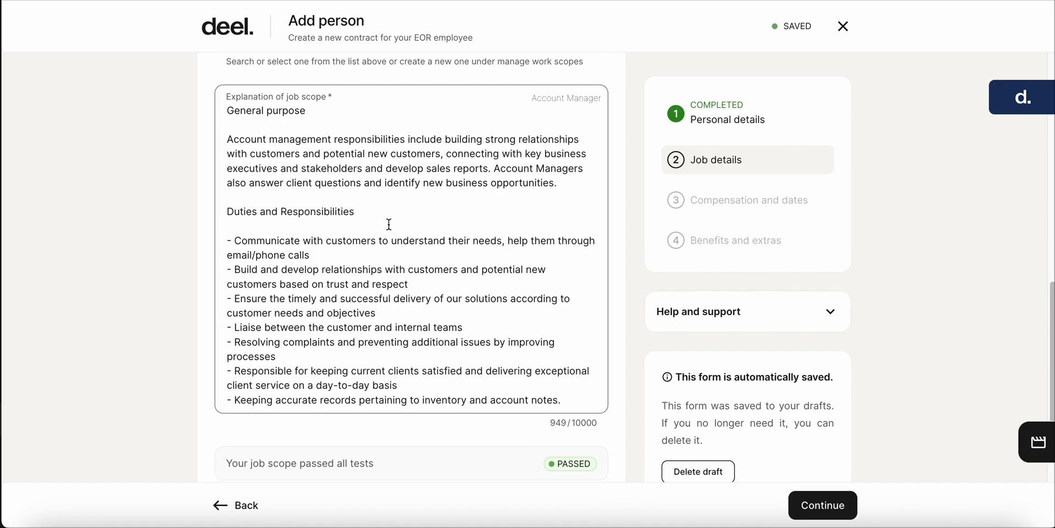
scroll(390, 227, down, 2)
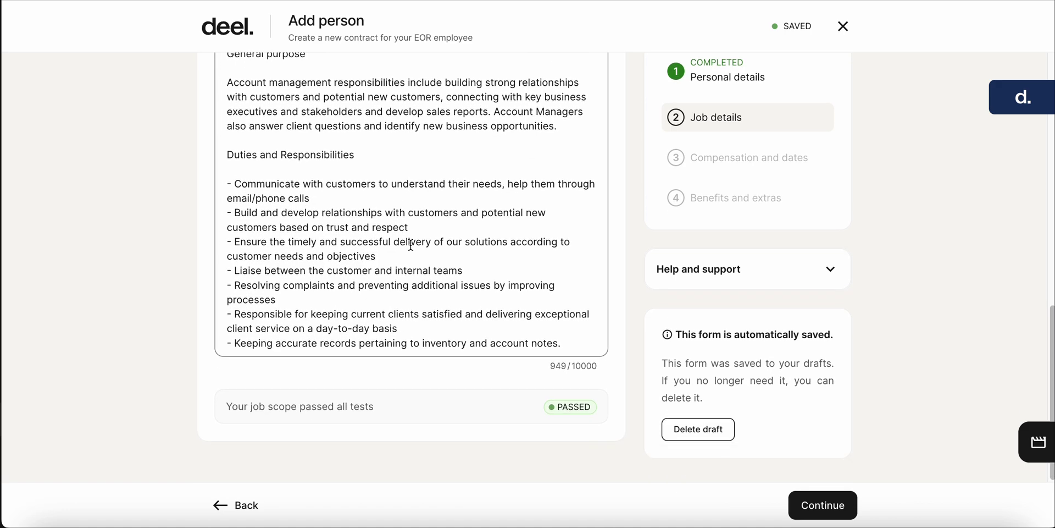
click(805, 504)
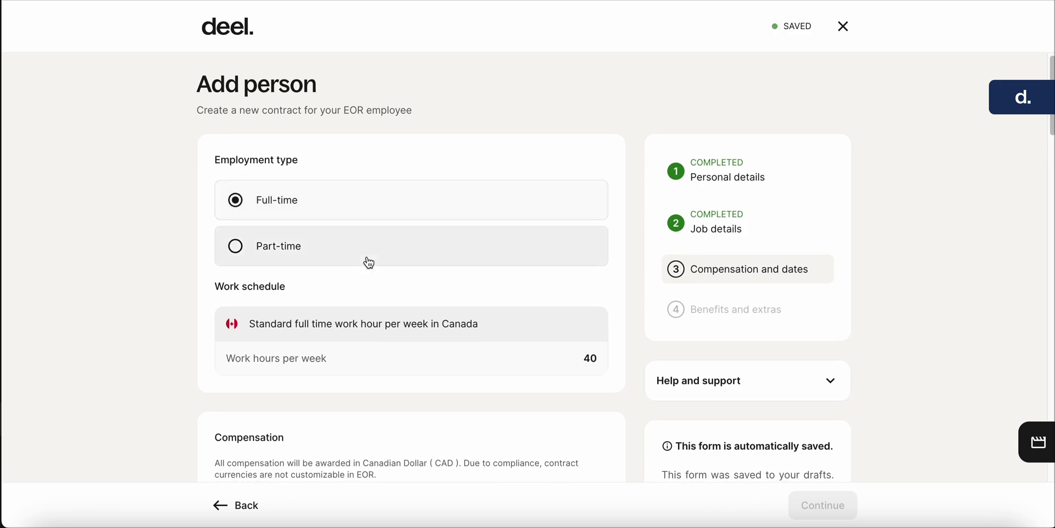
Step: Enter a 100000 CAD gross annual base salary and close Variable compensation without adding any
scroll(346, 225, down, 2)
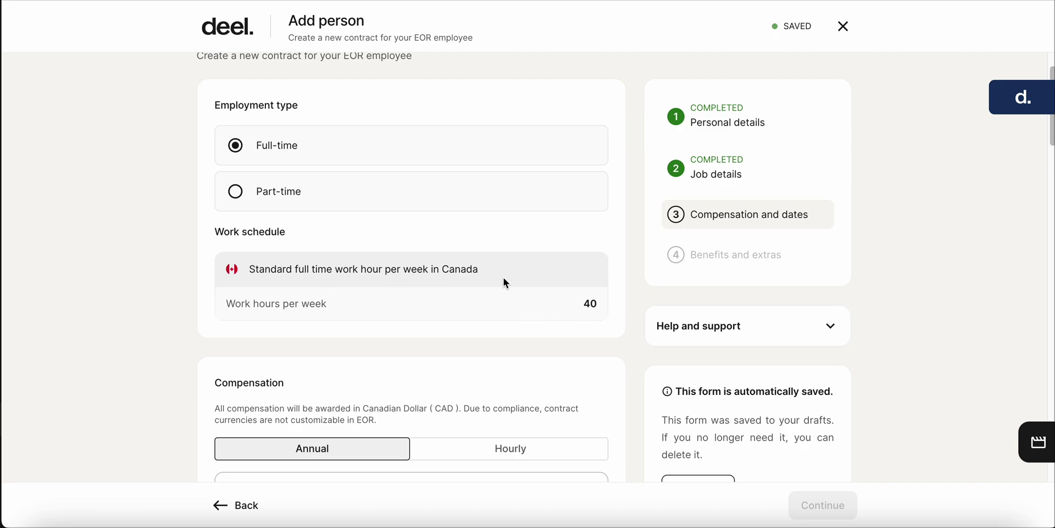
scroll(426, 237, down, 5)
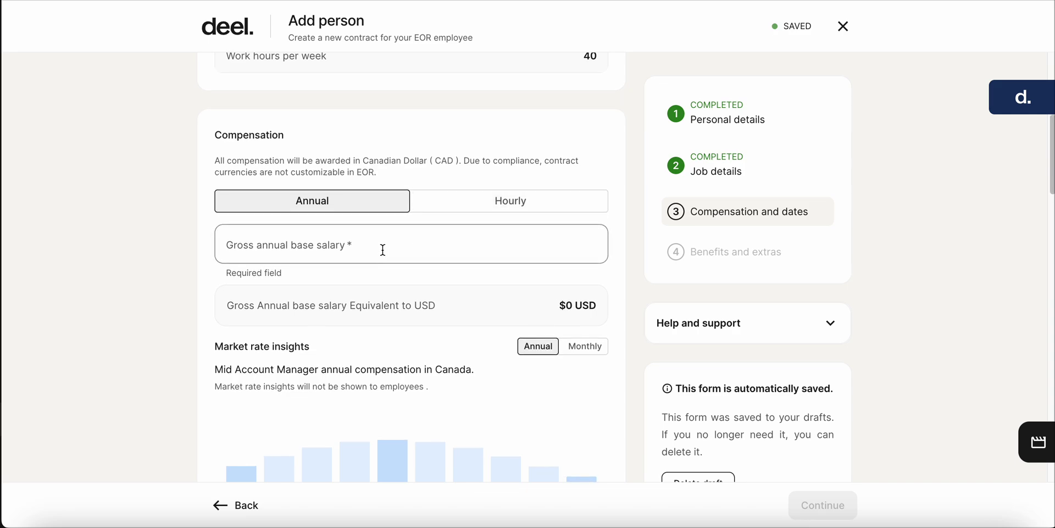
click(383, 250)
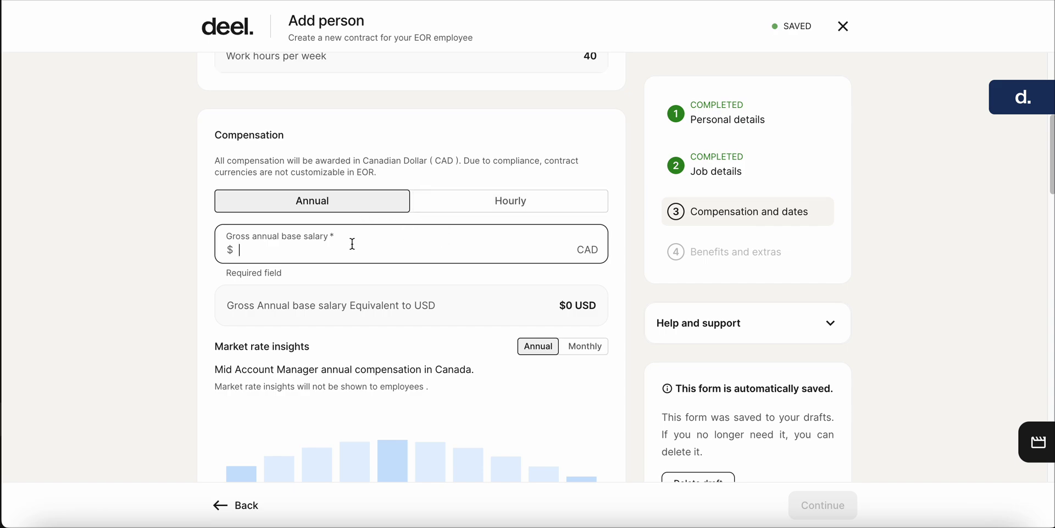
text(1000000)
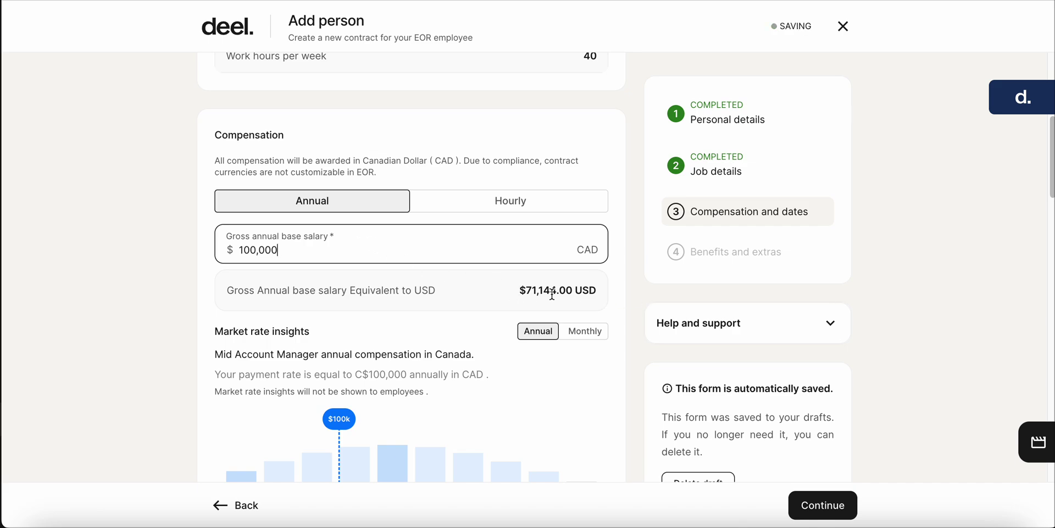
scroll(434, 285, down, 3)
scroll(450, 263, down, 1)
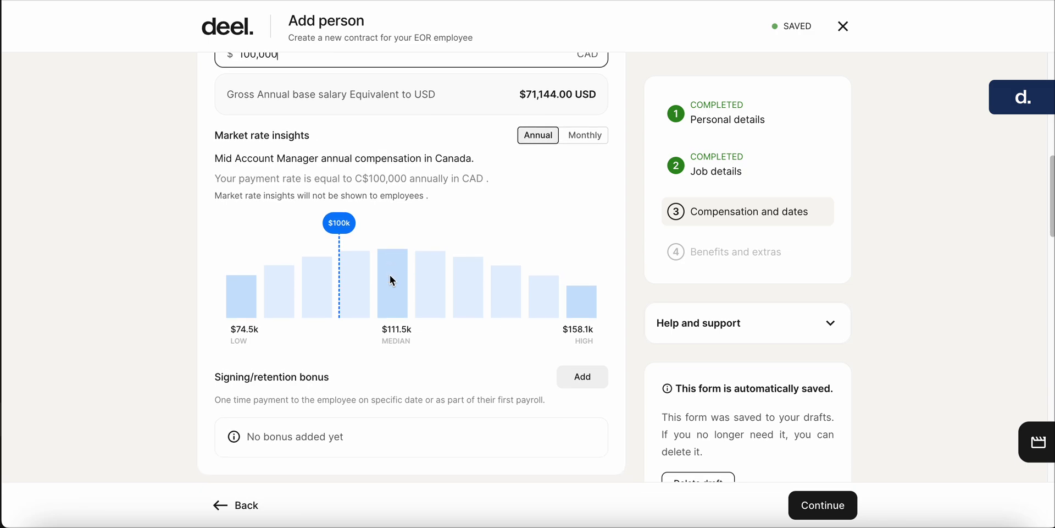
scroll(392, 281, down, 5)
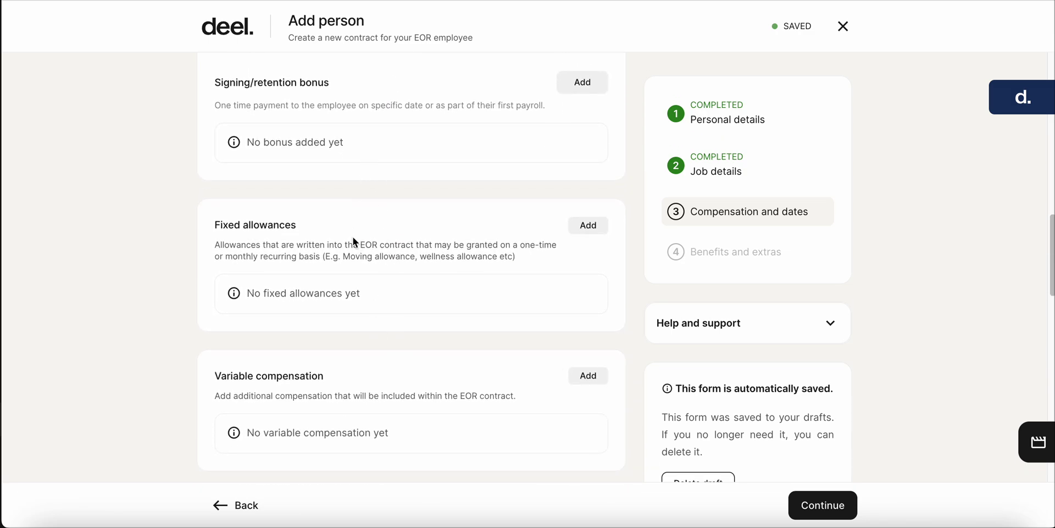
scroll(355, 286, down, 1)
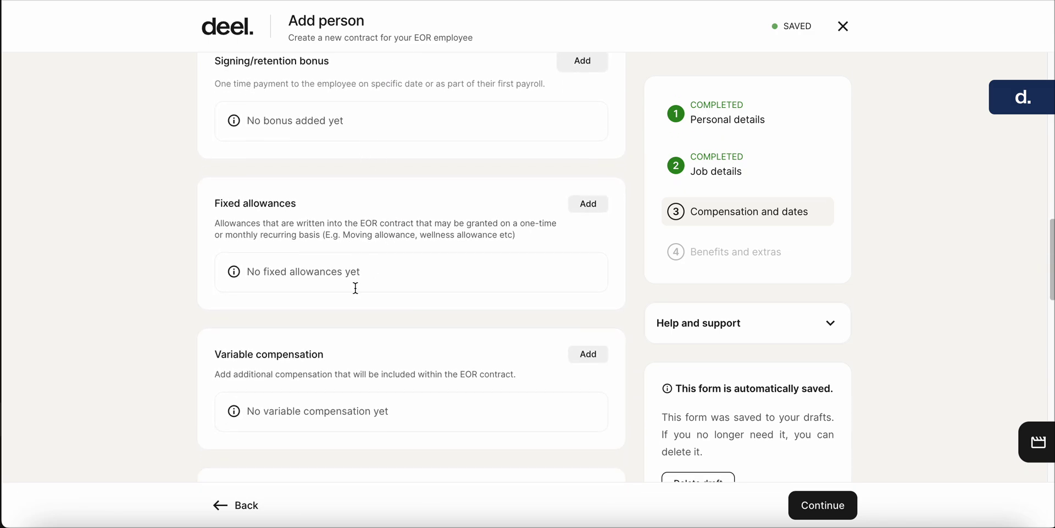
click(588, 354)
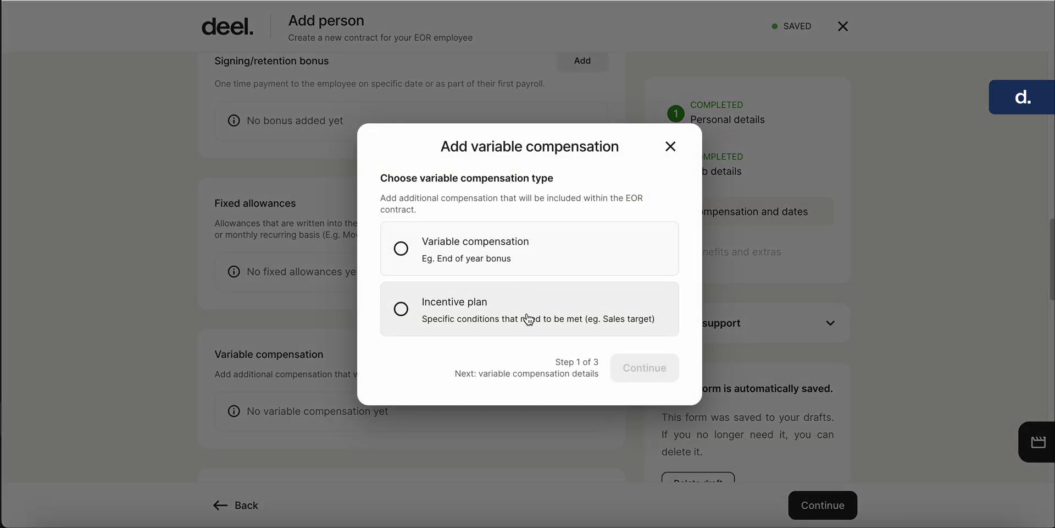
click(669, 148)
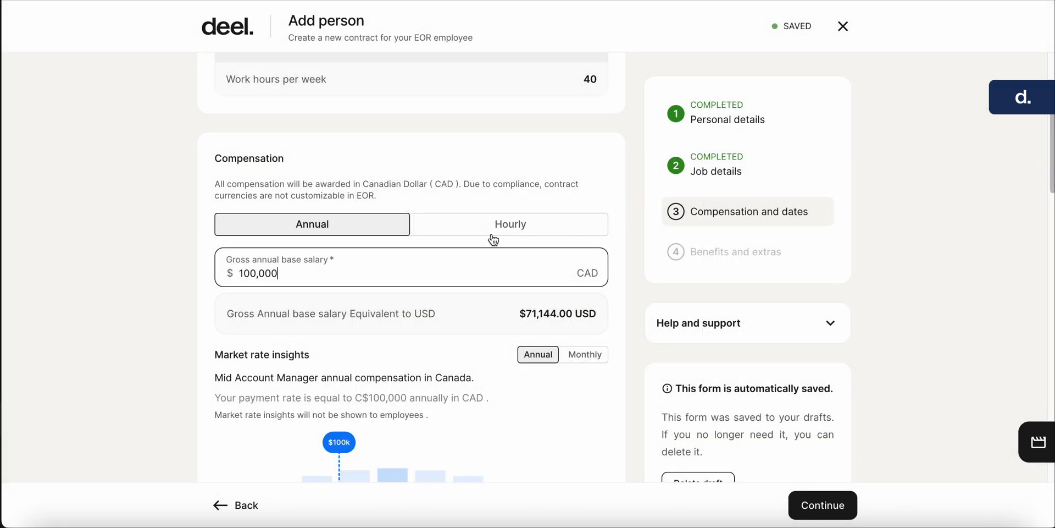
Step: Change the agreement start date from 04/04/2025 to 04/14/2025
scroll(493, 239, down, 10)
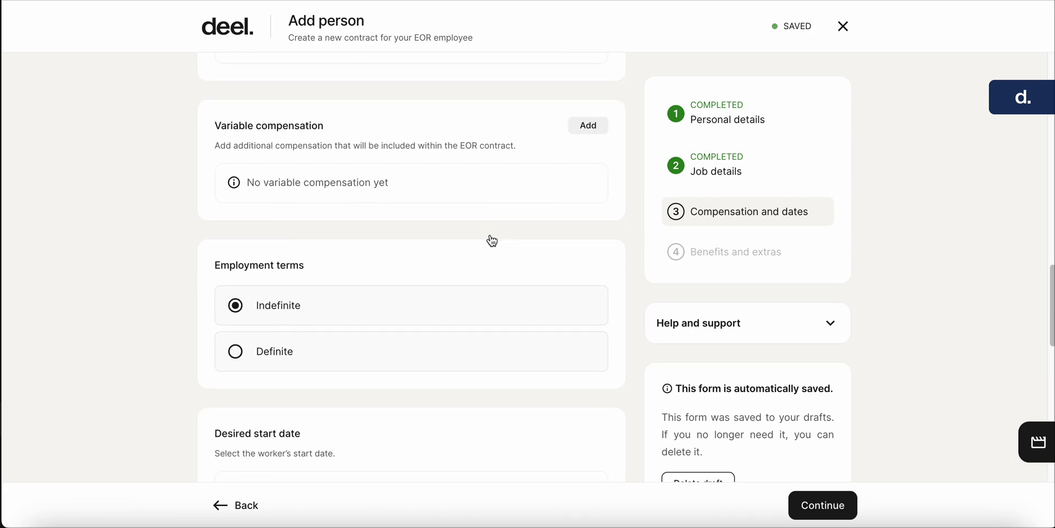
scroll(492, 241, down, 3)
scroll(454, 242, up, 1)
scroll(319, 237, down, 2)
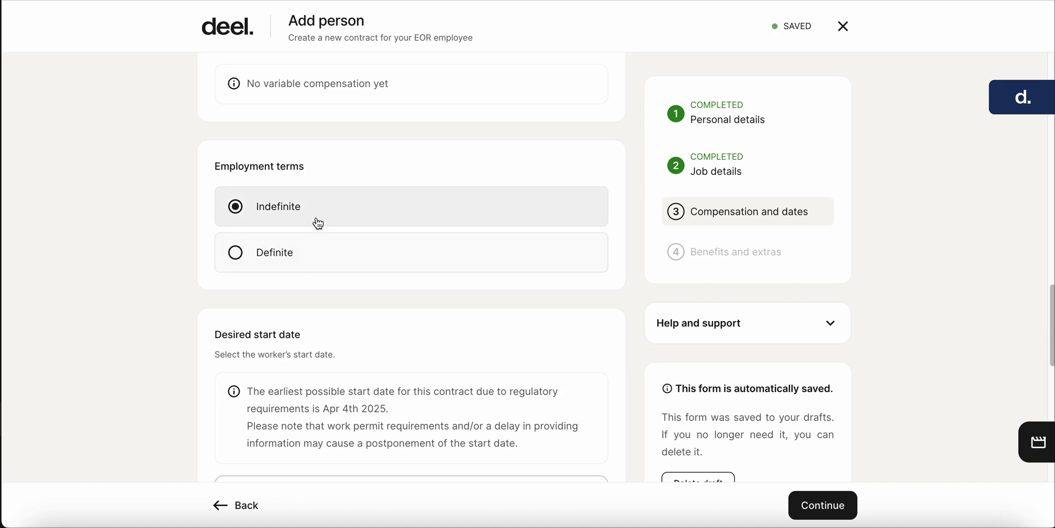
scroll(337, 222, down, 3)
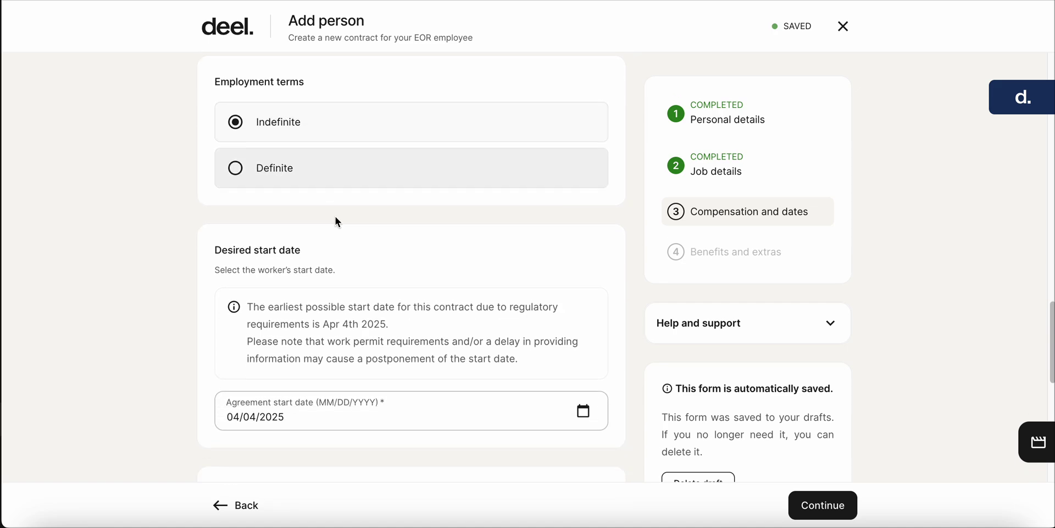
scroll(367, 228, down, 3)
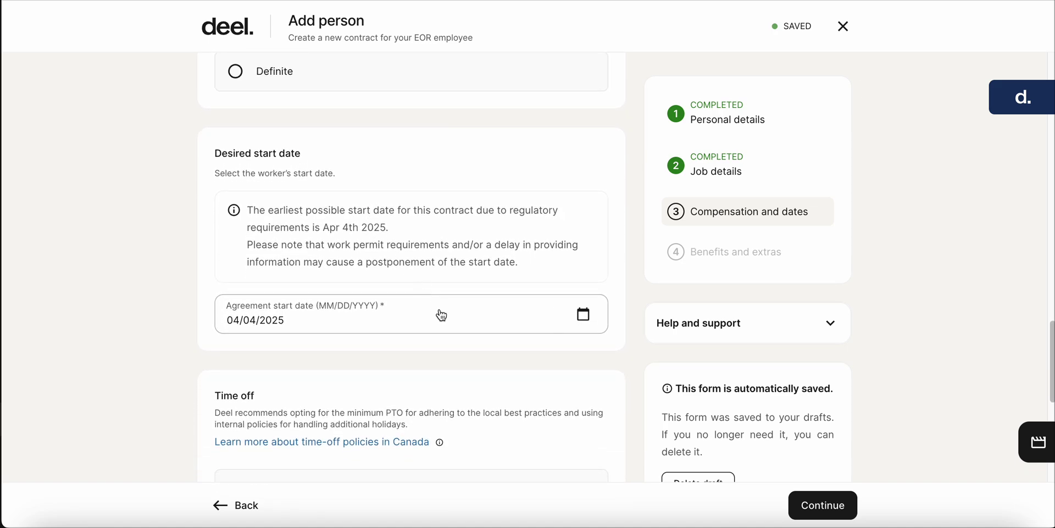
click(584, 316)
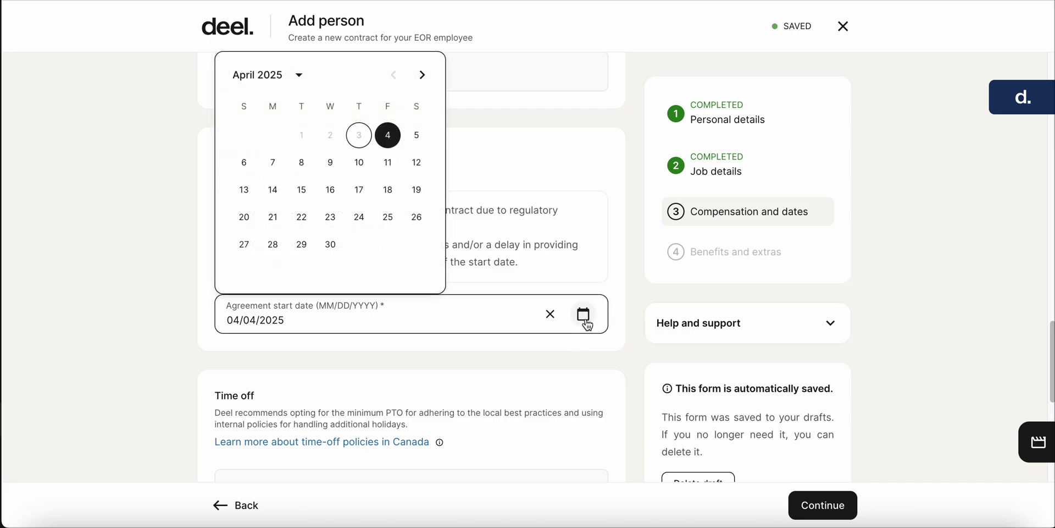
click(395, 145)
click(273, 190)
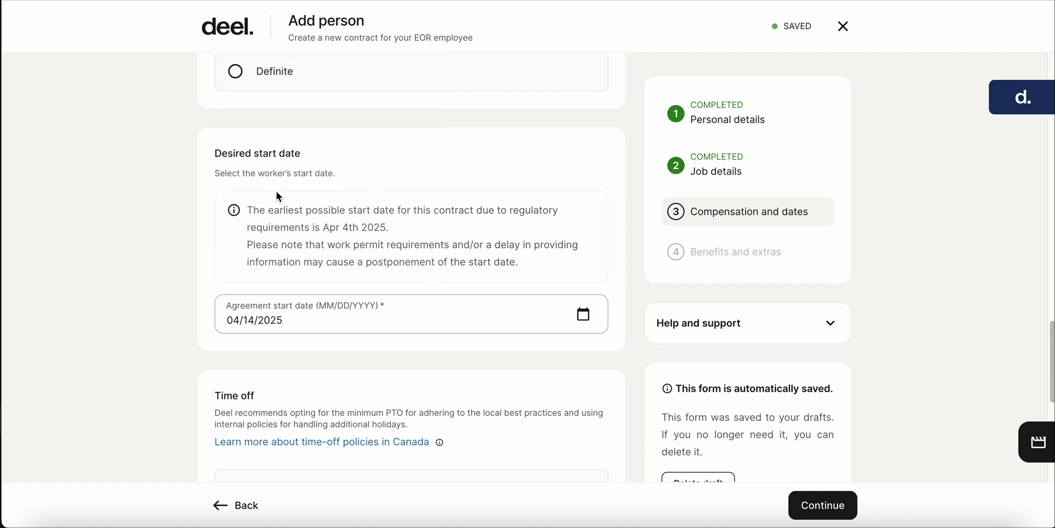
scroll(390, 208, down, 2)
scroll(393, 216, down, 3)
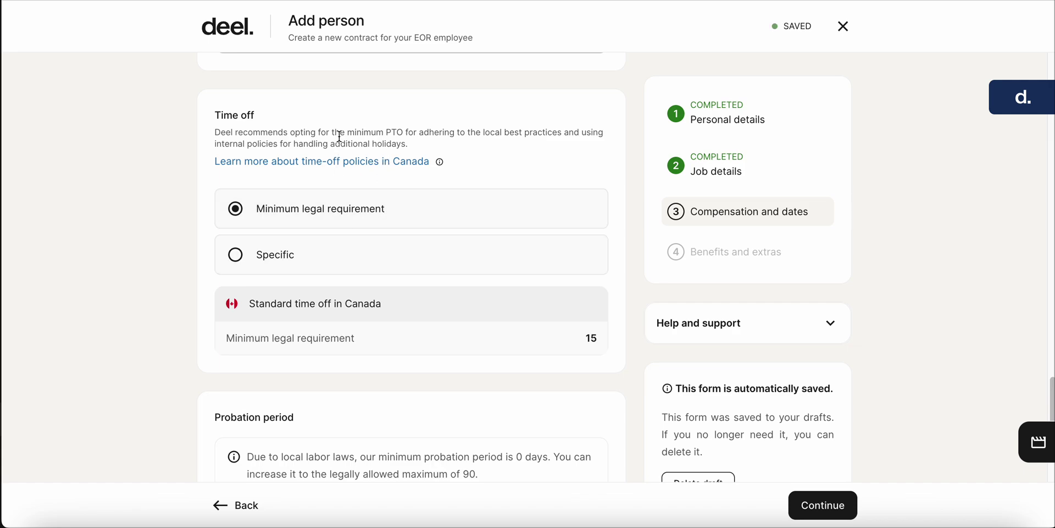
Step: Set time off to Specific with 20 paid vacation days
scroll(363, 264, down, 1)
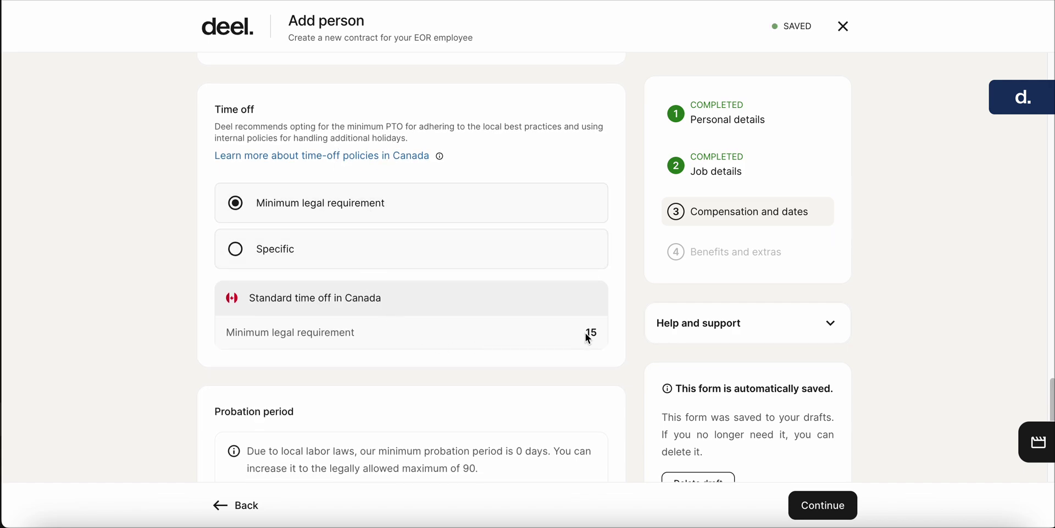
click(338, 259)
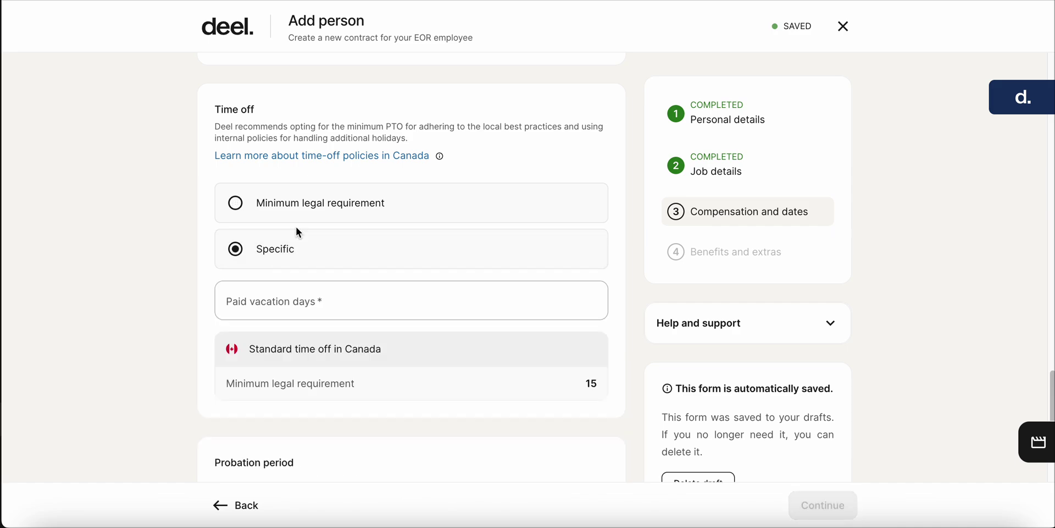
scroll(292, 258, down, 1)
click(290, 284)
text(20)
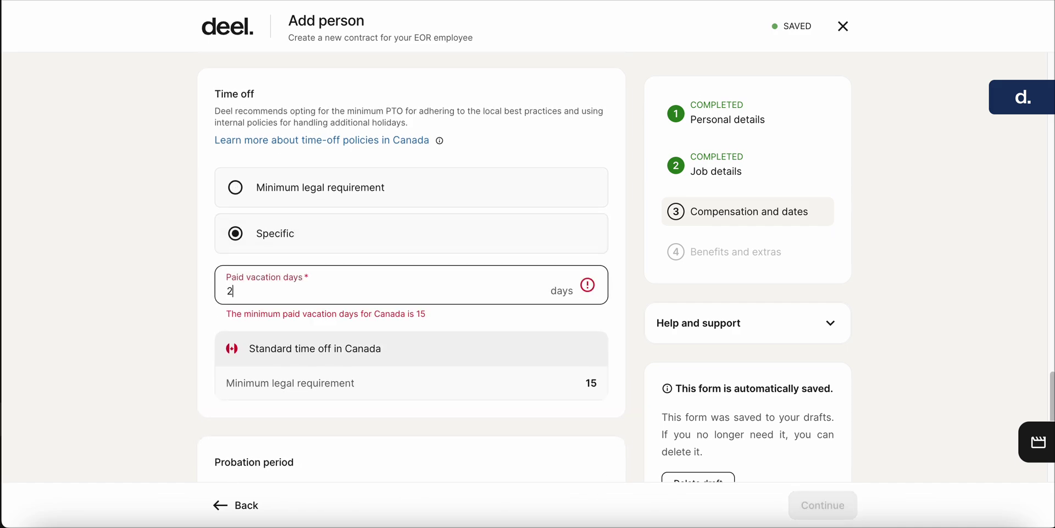
click(186, 235)
scroll(187, 234, down, 3)
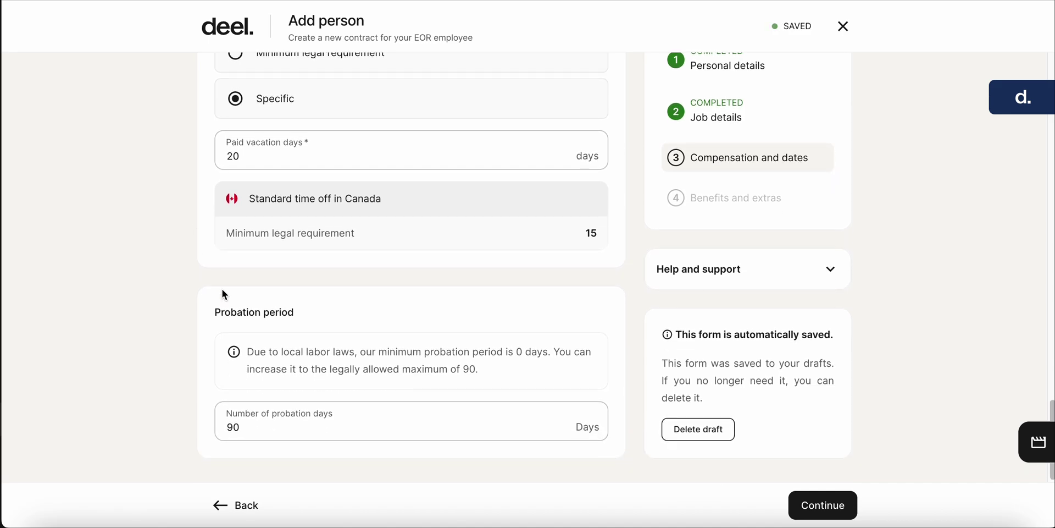
Step: Keep probation at 90 days, correcting an invalid 120 entry, and continue to Benefits and extras
click(283, 427)
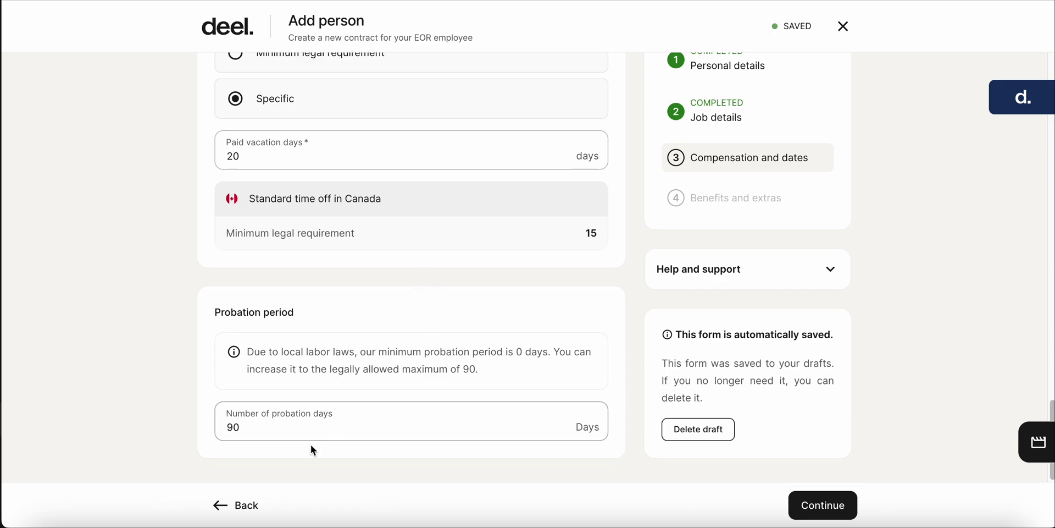
click(271, 428)
drag(271, 427, 223, 427)
text(120)
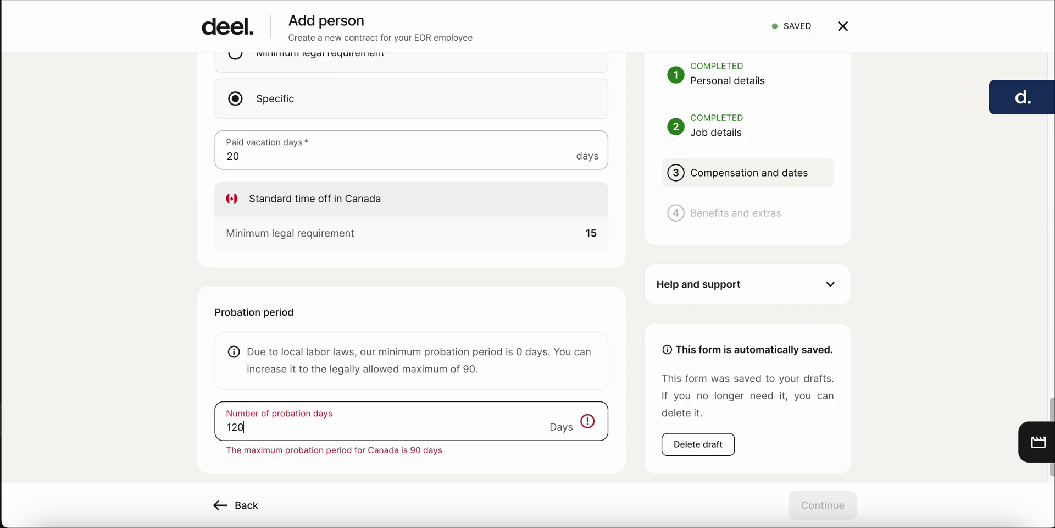
key(BackSpace)
key(BackSpace)
key(BackSpace)
text(90)
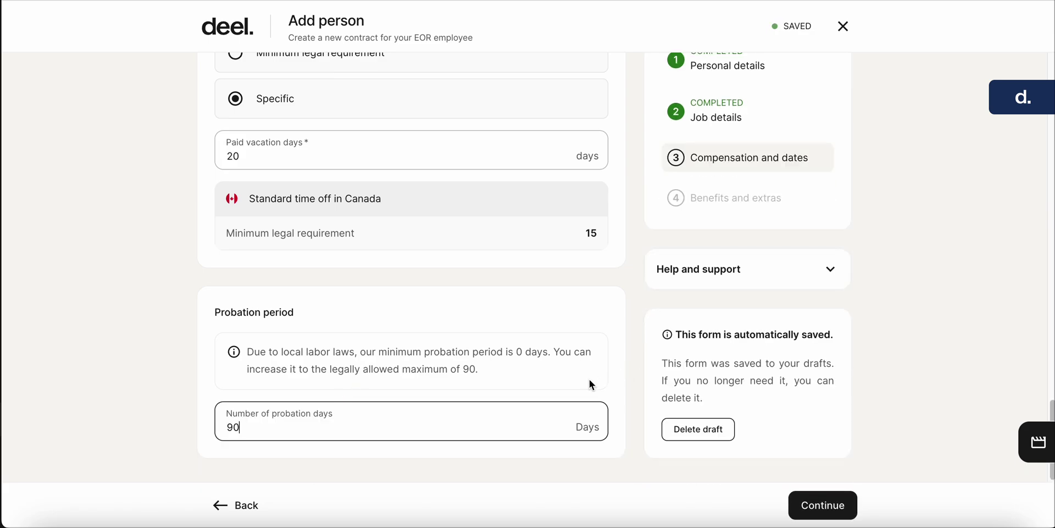
click(824, 501)
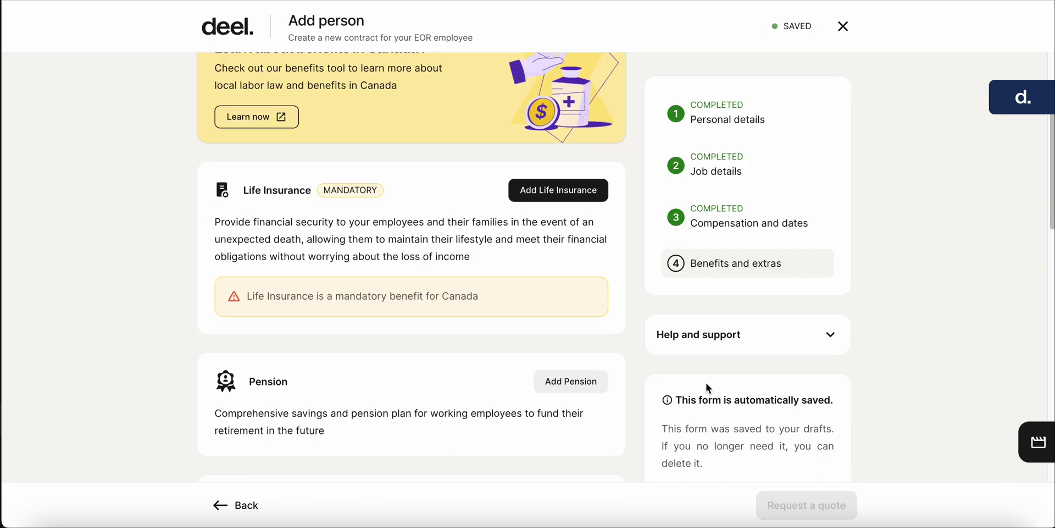
Step: Add Life Insurance Plan 4: Group Life with Allianz - $400k at C$86.70 monthly
scroll(505, 269, down, 3)
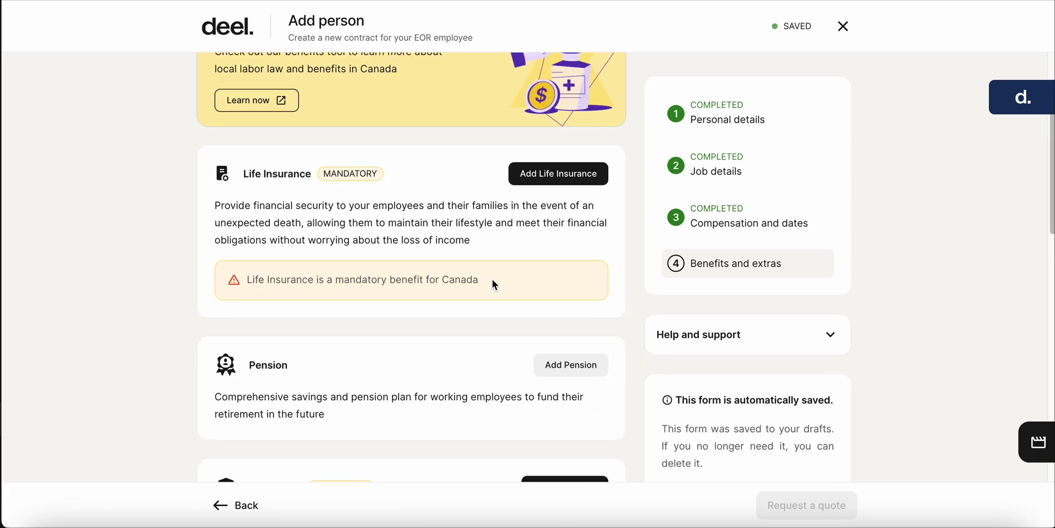
scroll(493, 282, down, 3)
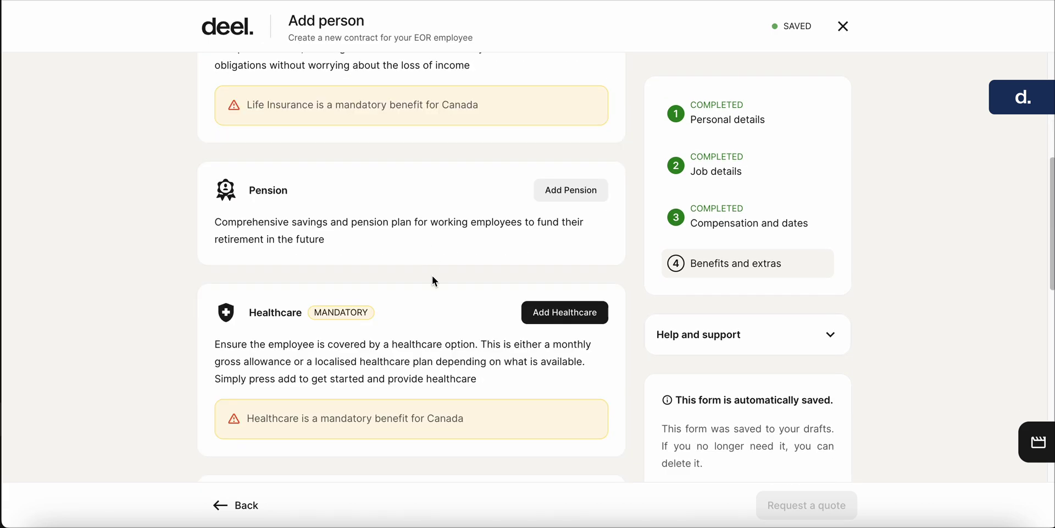
scroll(443, 286, up, 2)
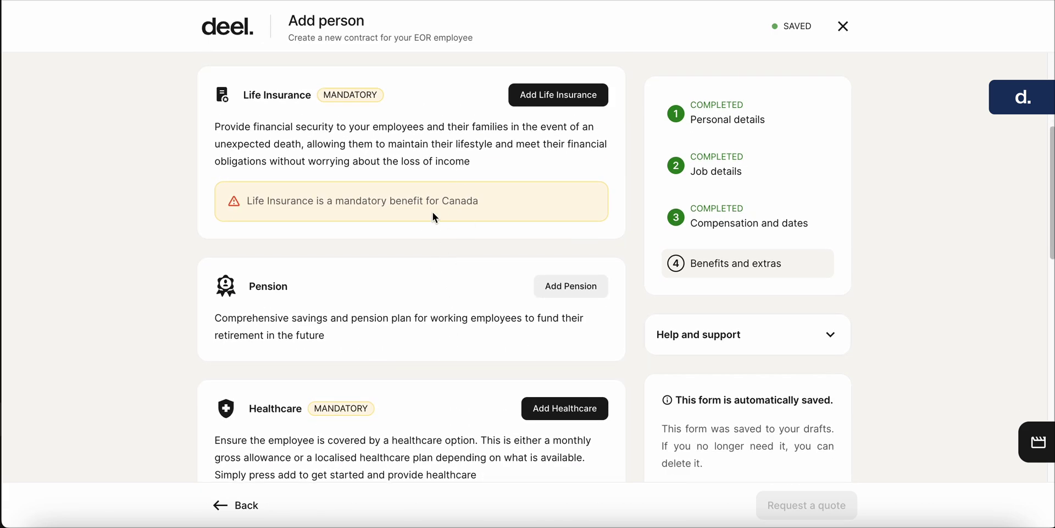
scroll(442, 210, down, 2)
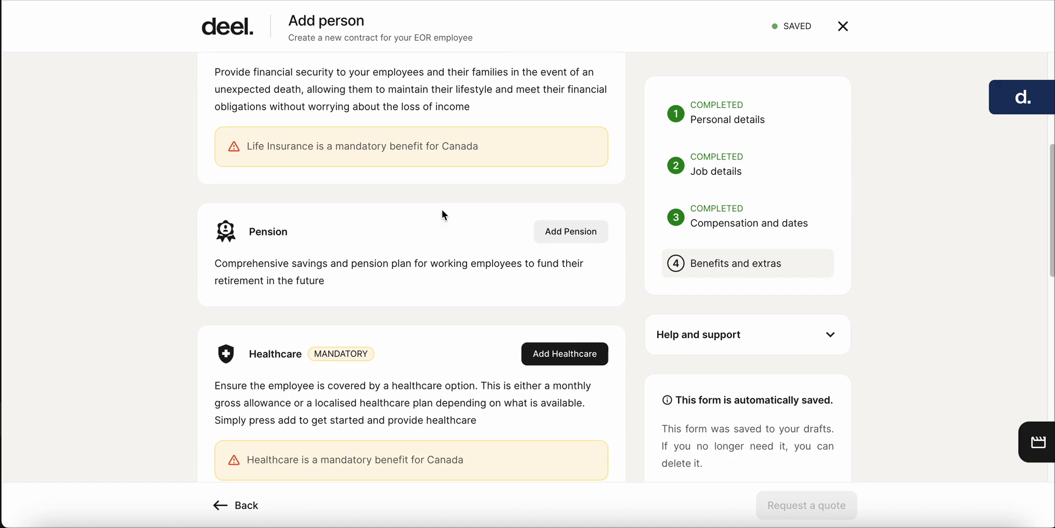
scroll(445, 318, up, 2)
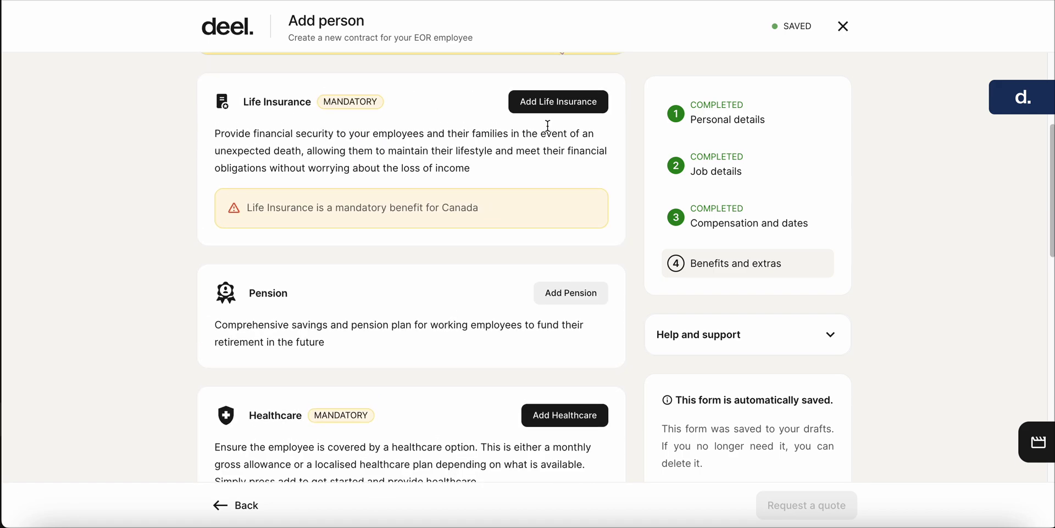
click(558, 101)
scroll(580, 215, down, 2)
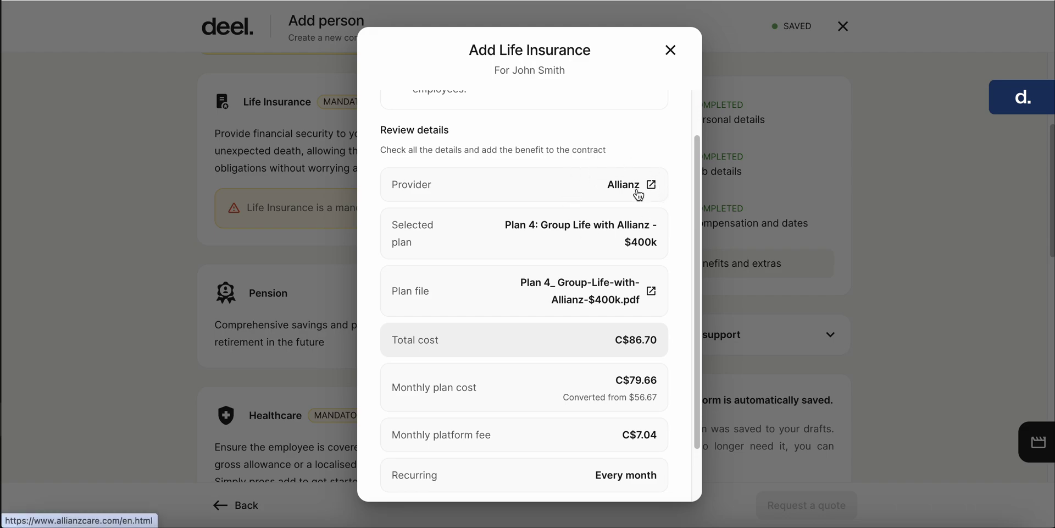
scroll(554, 196, down, 1)
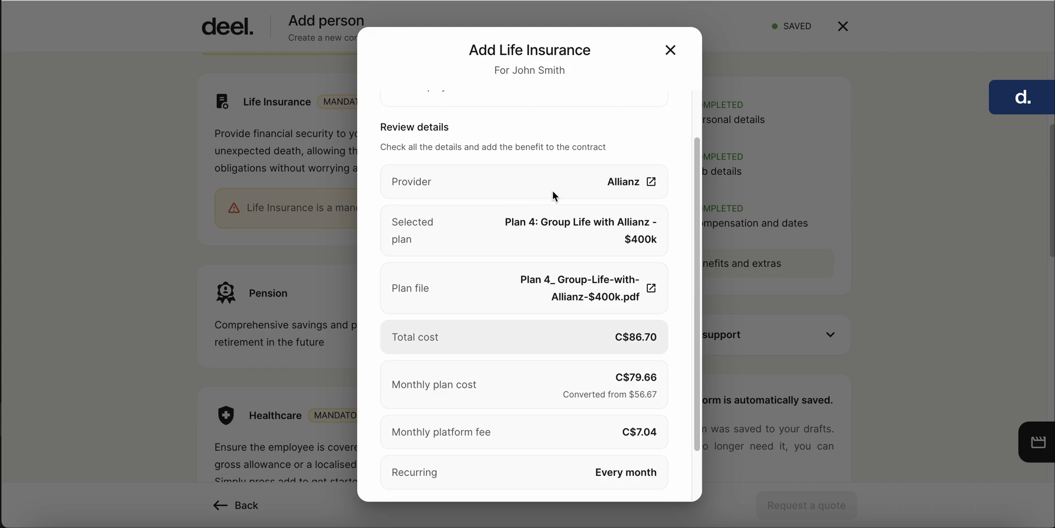
scroll(552, 190, up, 2)
scroll(596, 201, down, 2)
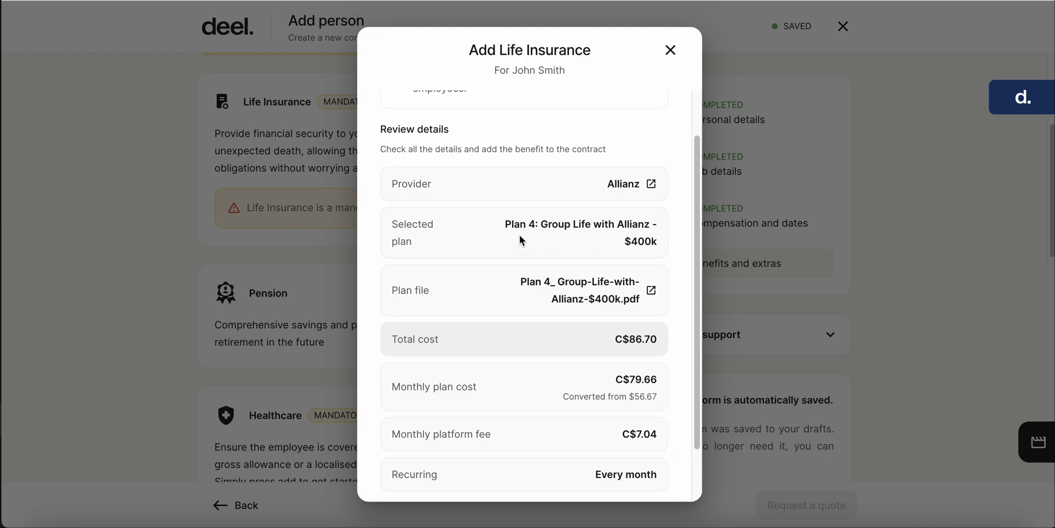
scroll(589, 237, down, 2)
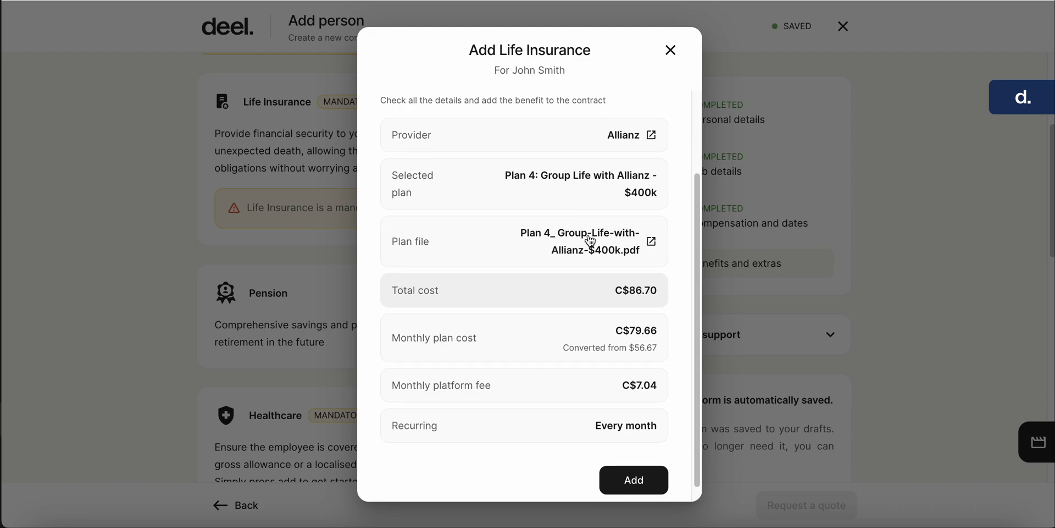
click(636, 480)
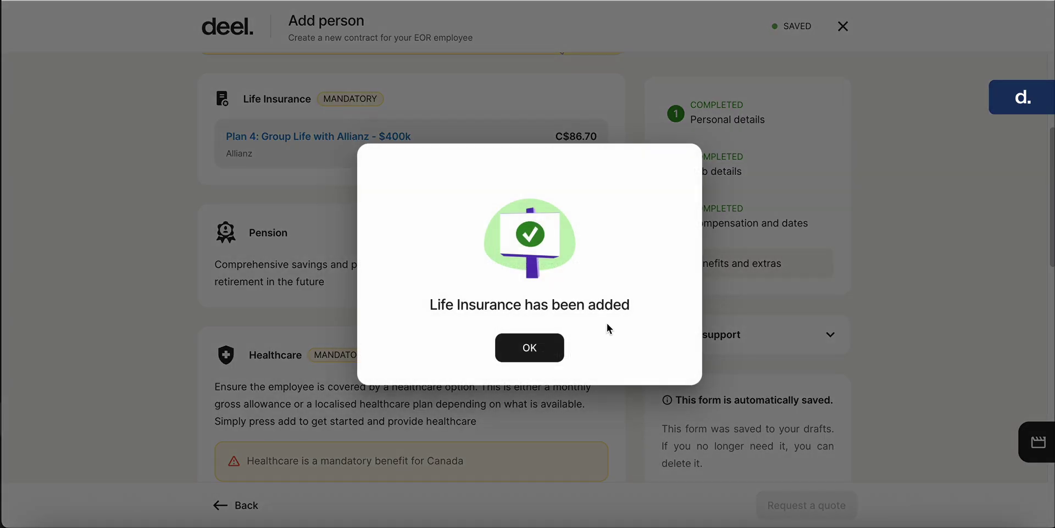
click(527, 352)
scroll(501, 264, down, 1)
scroll(501, 264, down, 1)
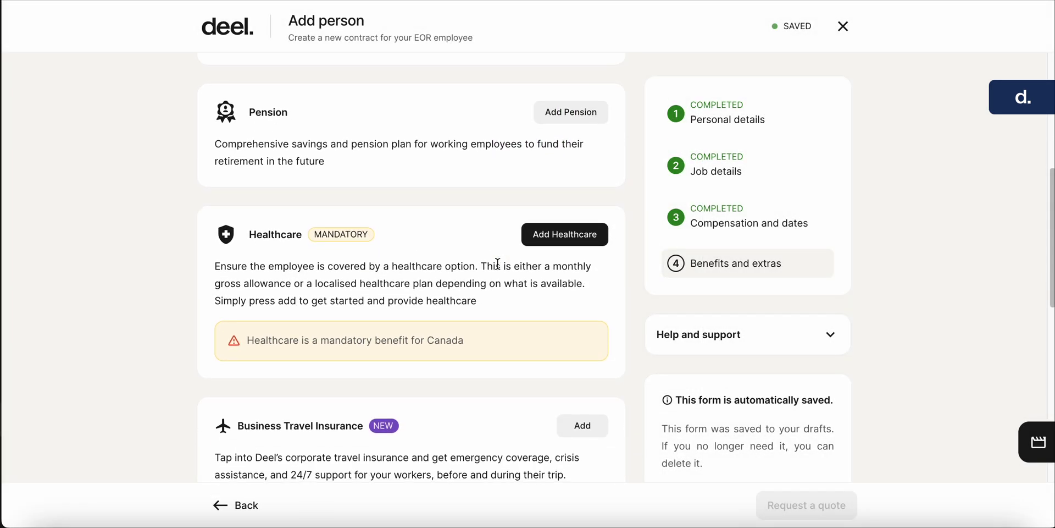
Step: Add the mandatory ManuLife Gold healthcare plan to the benefits
click(556, 243)
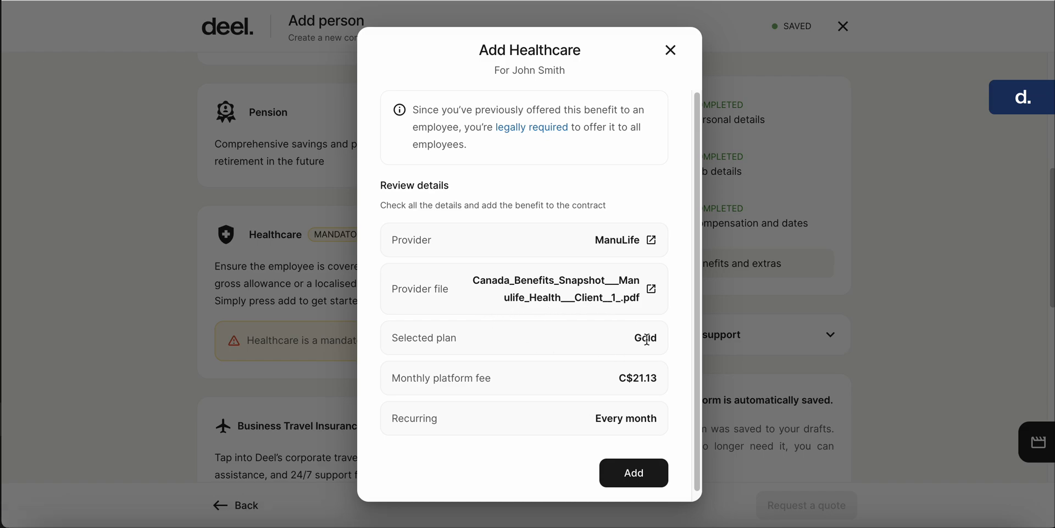
scroll(627, 312, down, 1)
scroll(627, 312, down, 1)
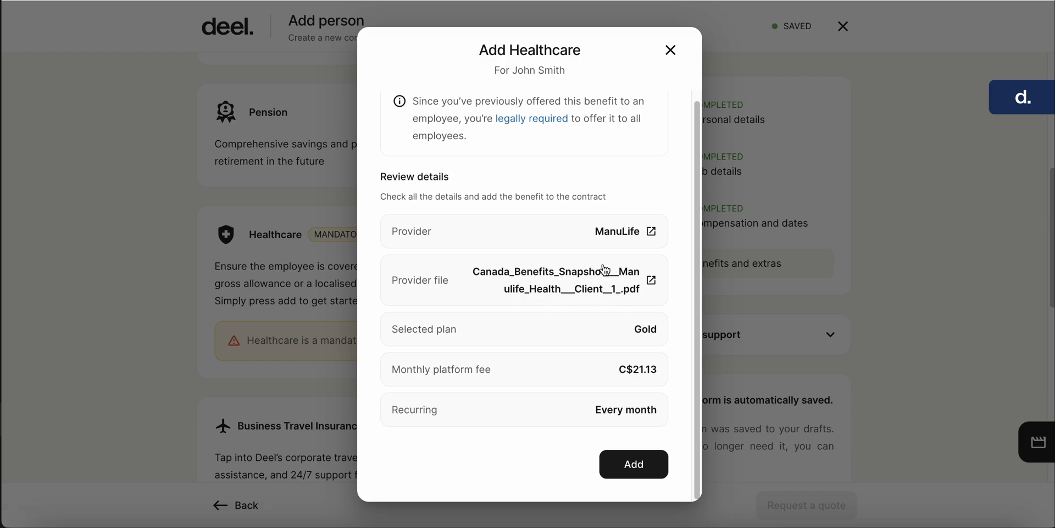
click(632, 463)
click(541, 352)
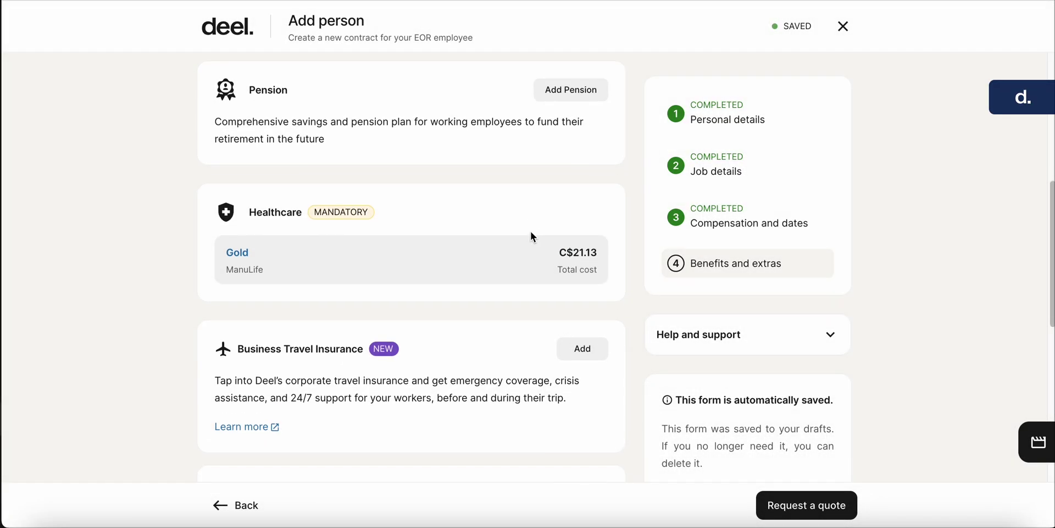
Step: Attempt to add a Background Check and dismiss the ineligibility notice
scroll(529, 231, down, 4)
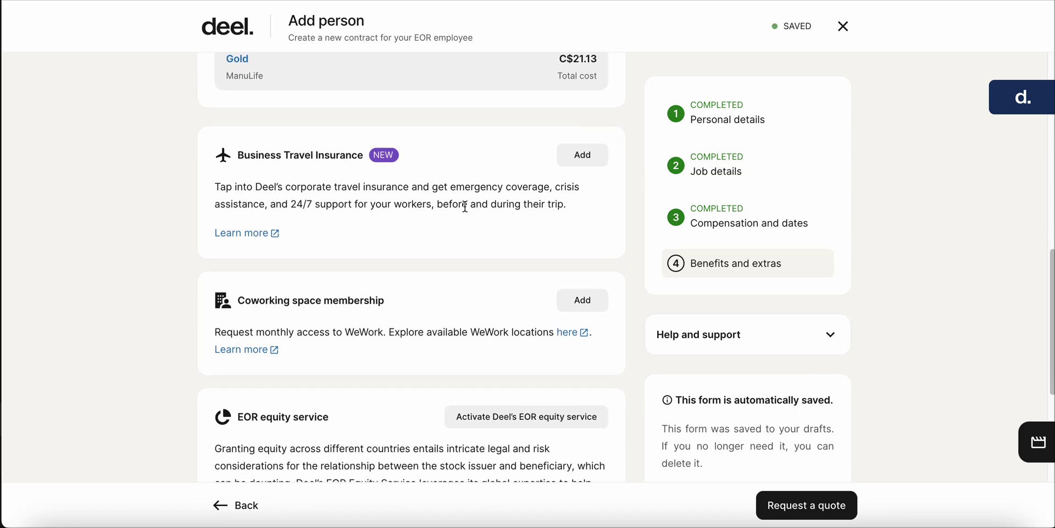
scroll(454, 216, down, 1)
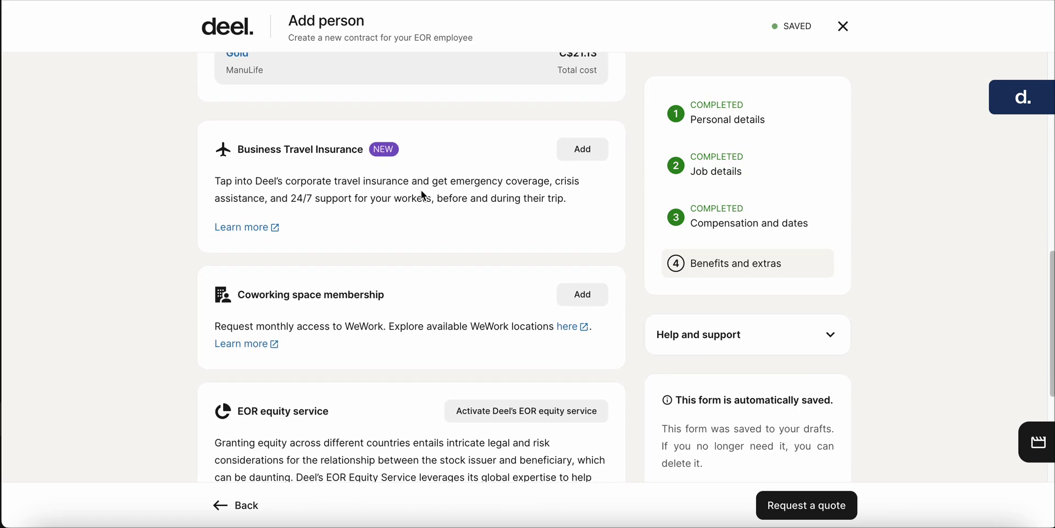
scroll(357, 166, down, 2)
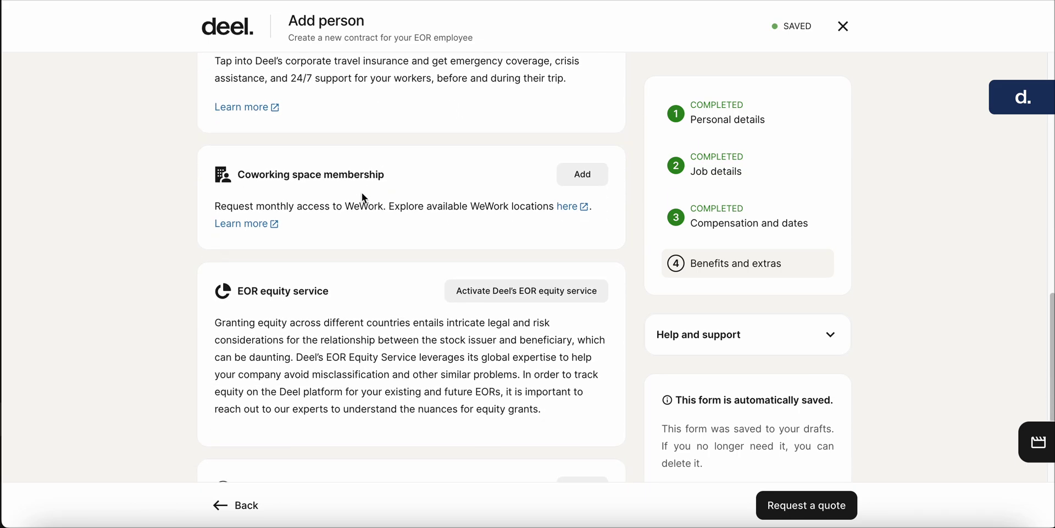
scroll(412, 272, down, 2)
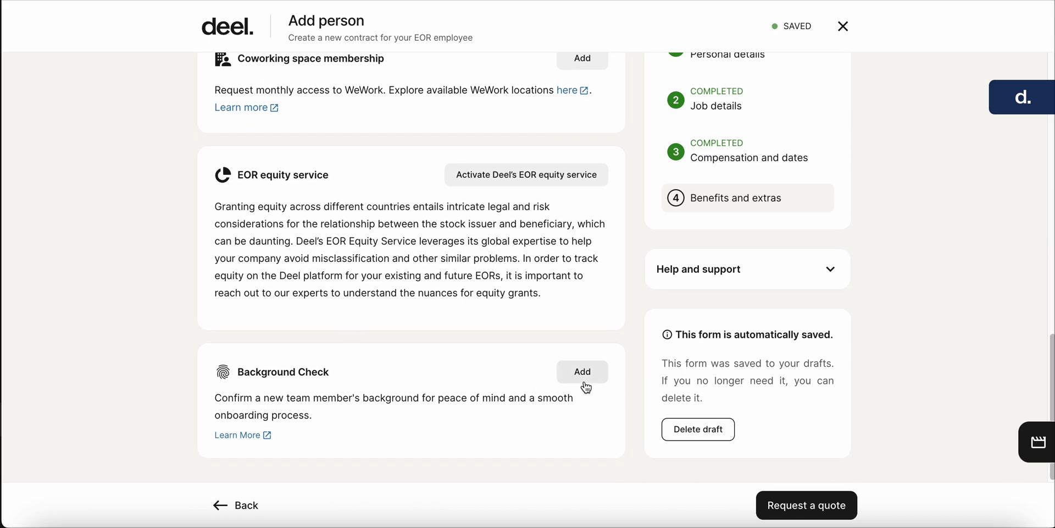
click(583, 379)
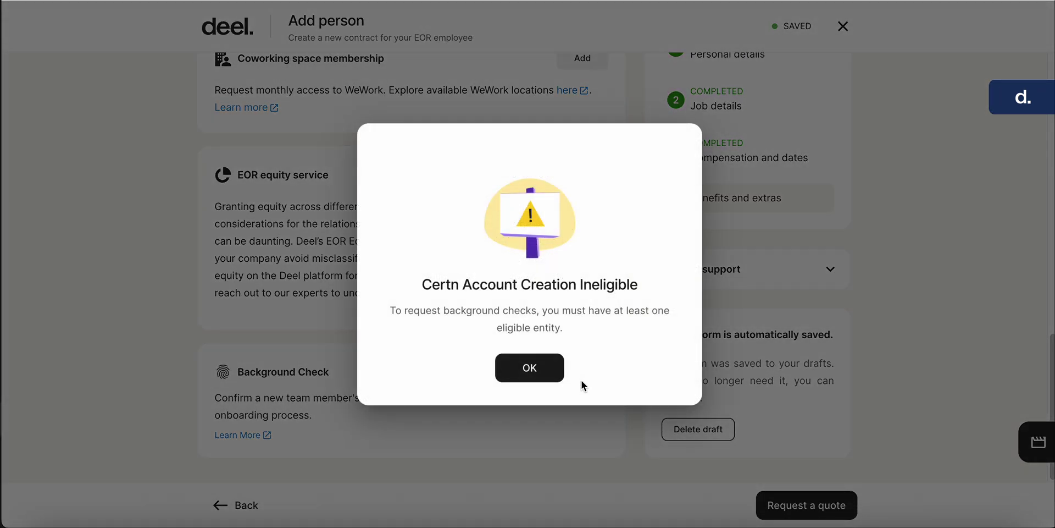
click(547, 372)
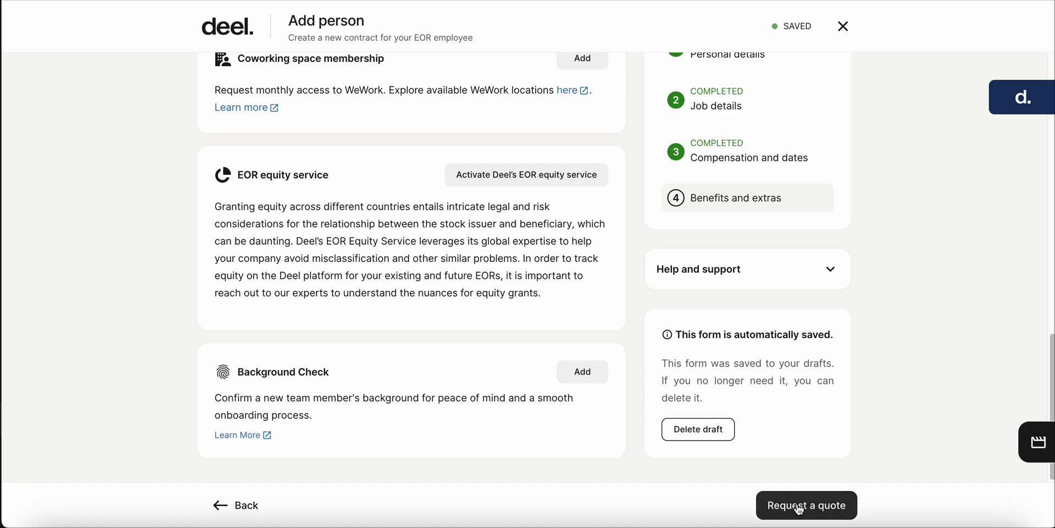
Step: Request a quote and review the summary: C$10,482.19 monthly cost, C$15,043.31 refundable deposits
click(799, 510)
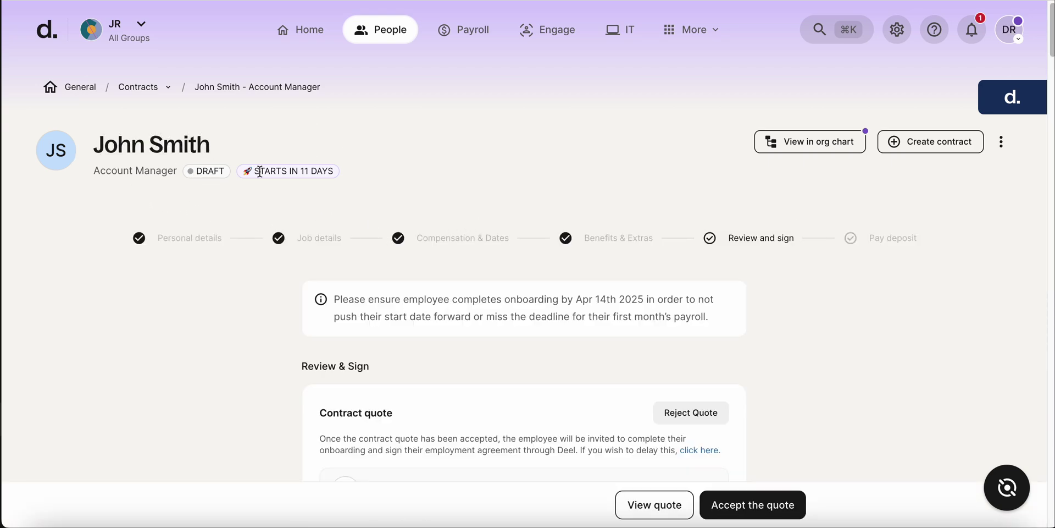
scroll(453, 233, down, 5)
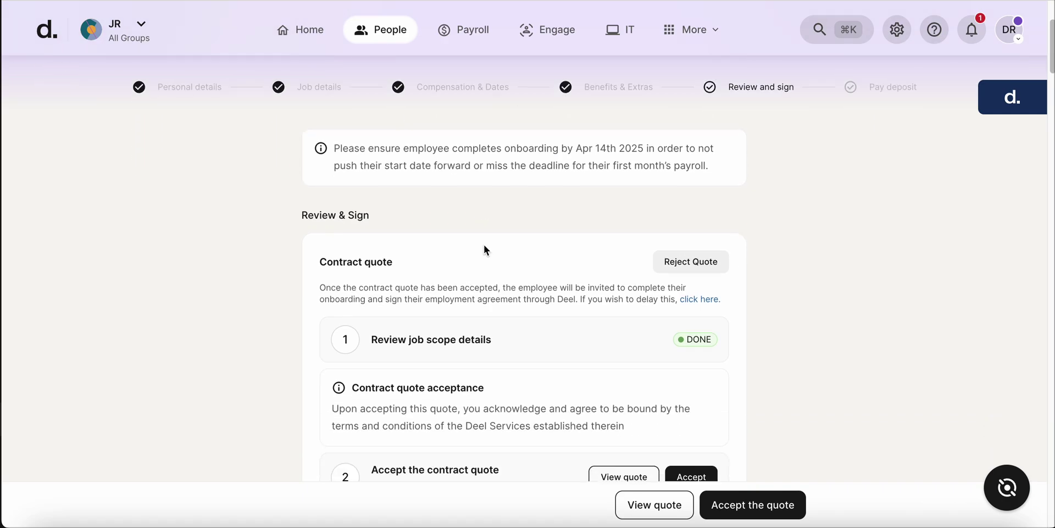
scroll(500, 248, down, 1)
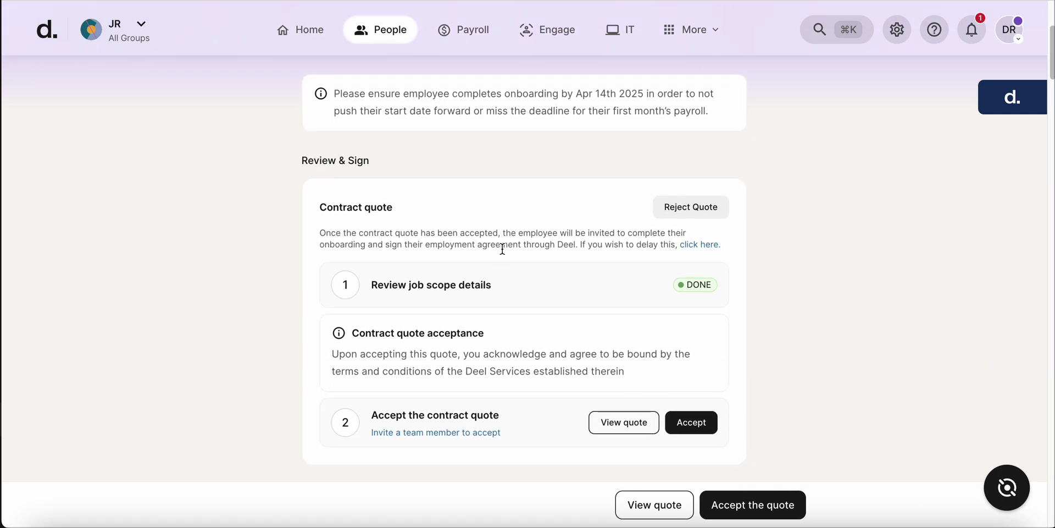
scroll(473, 192, down, 2)
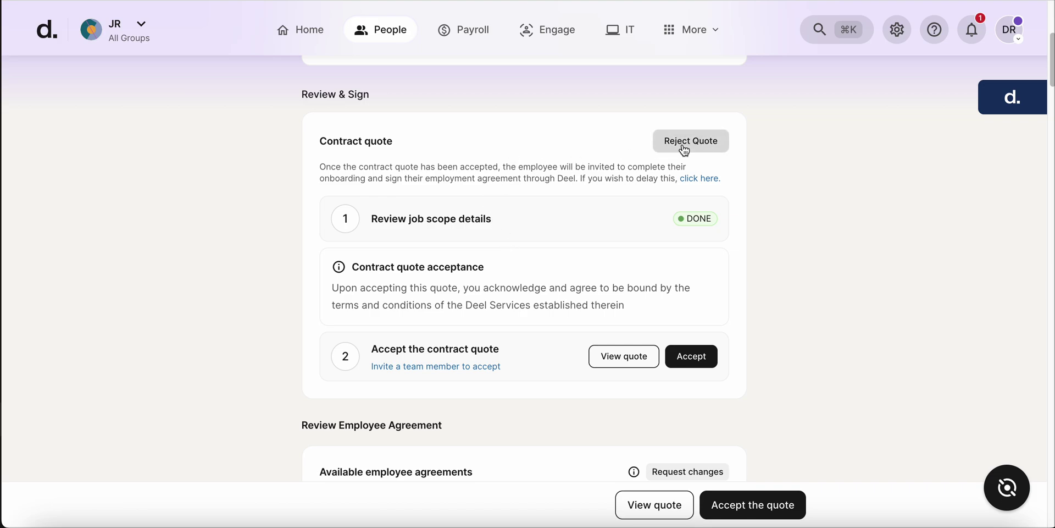
scroll(541, 143, down, 4)
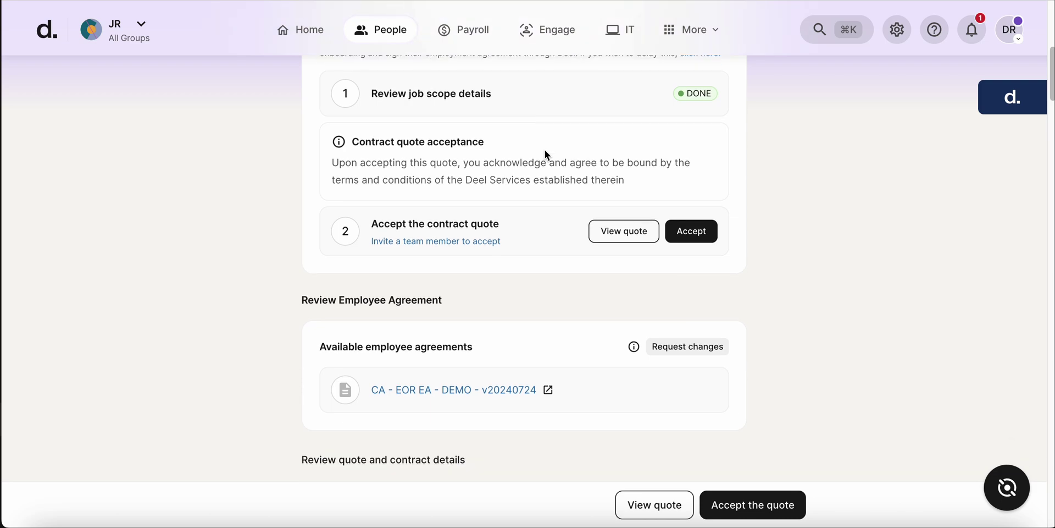
scroll(547, 156, down, 4)
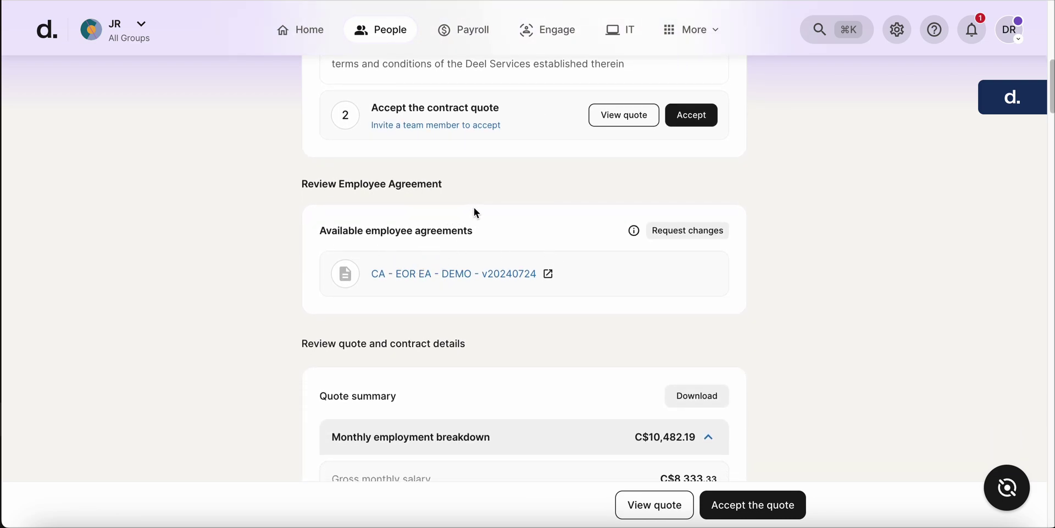
scroll(473, 211, down, 1)
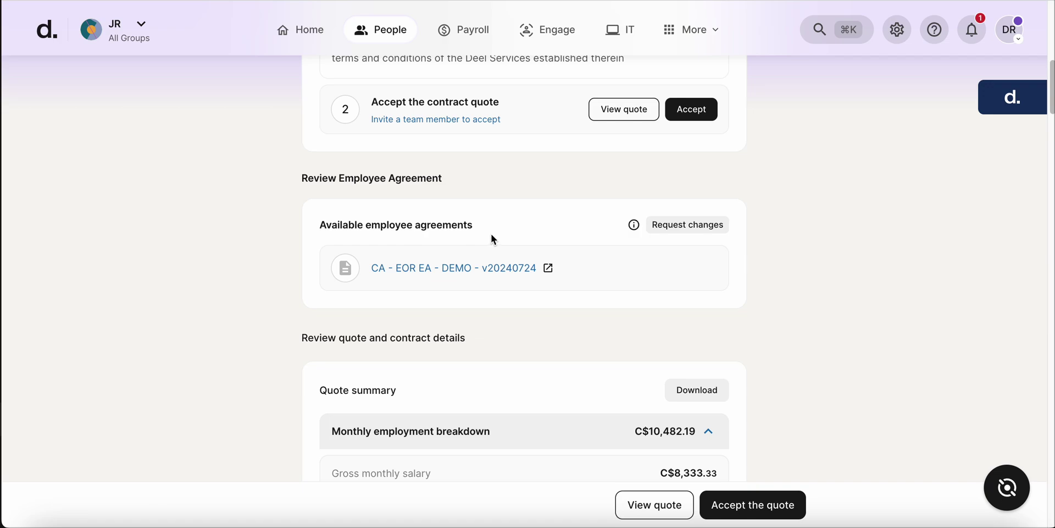
scroll(517, 237, down, 3)
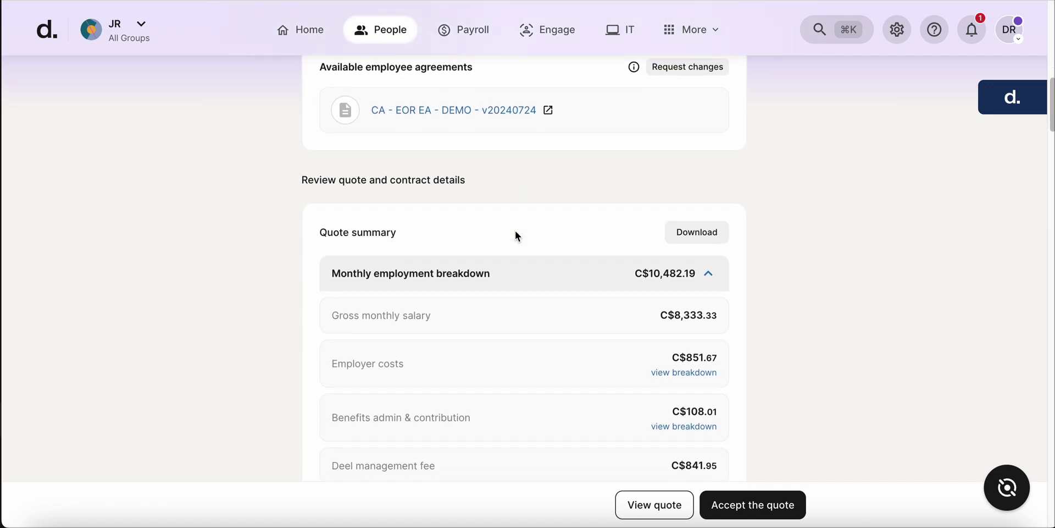
scroll(517, 237, down, 1)
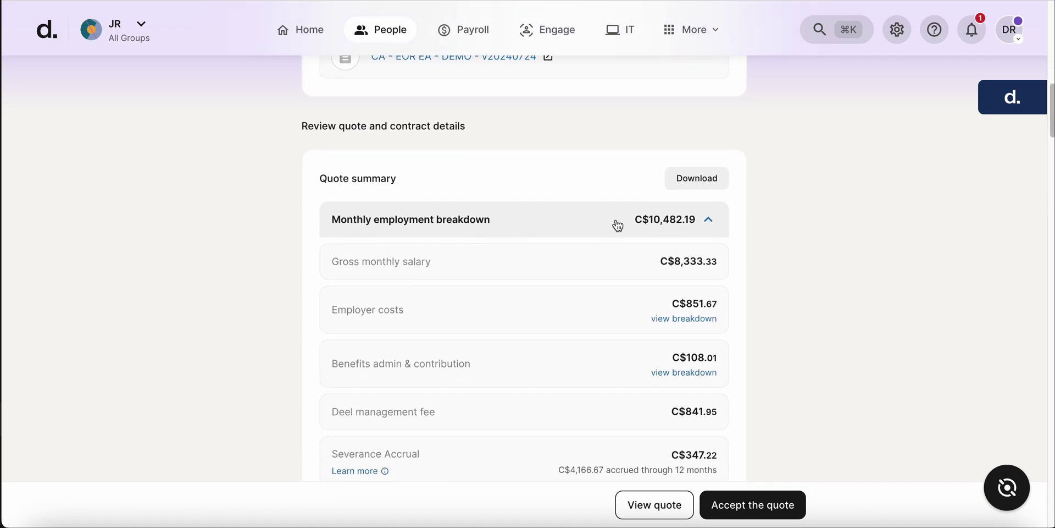
scroll(618, 225, down, 1)
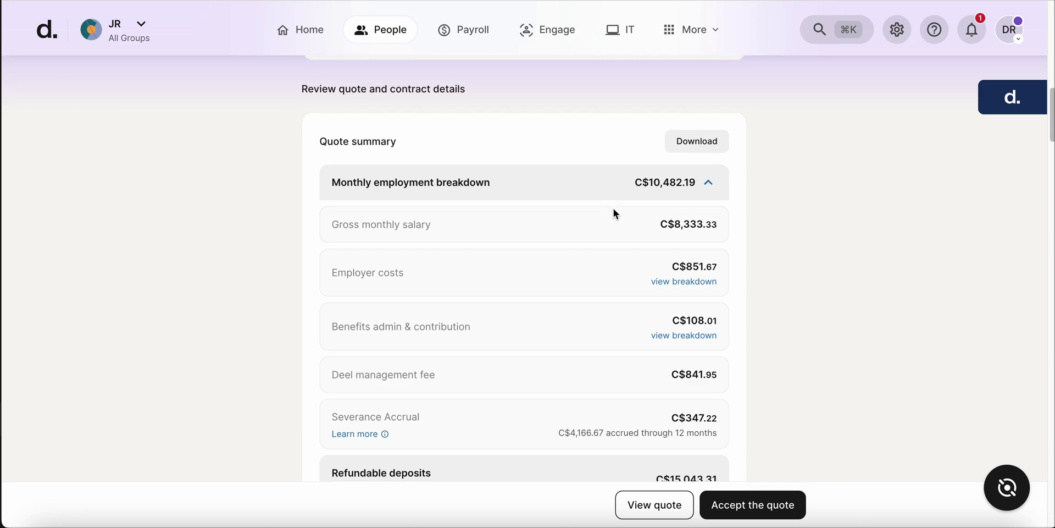
scroll(615, 210, down, 1)
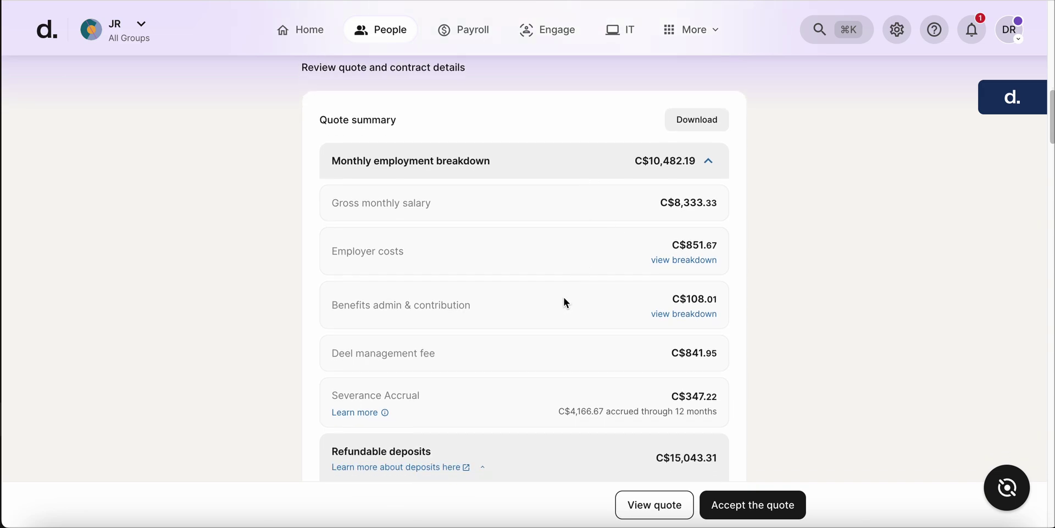
scroll(571, 315, down, 1)
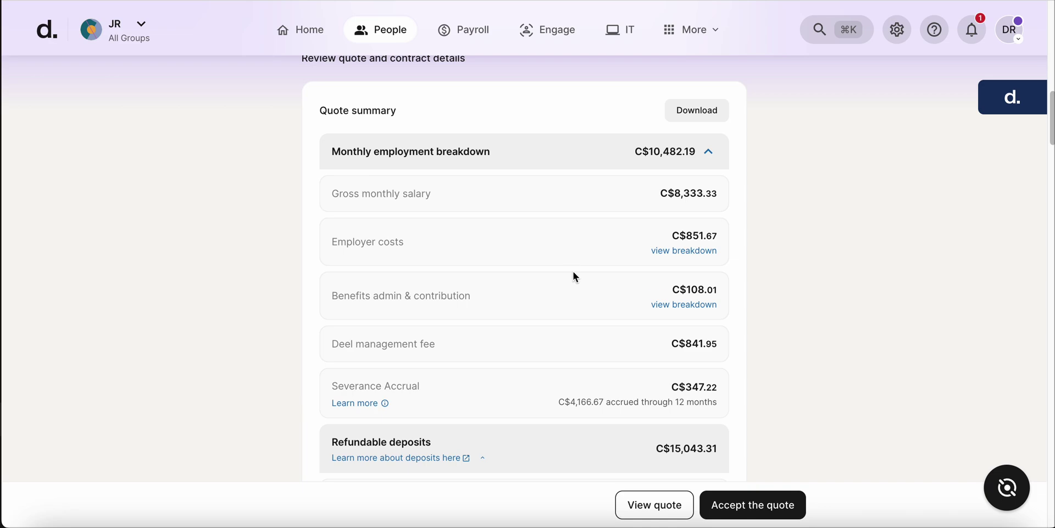
click(669, 252)
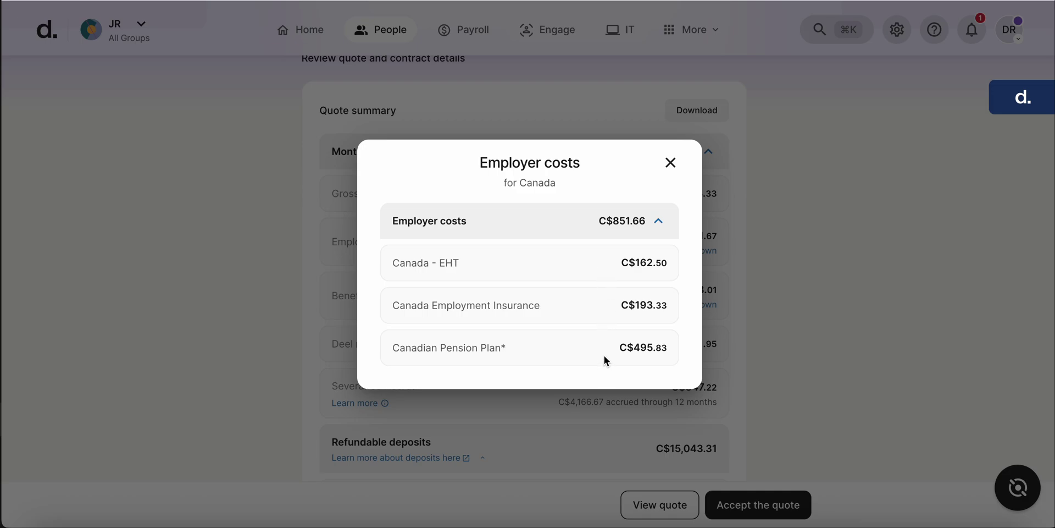
click(670, 163)
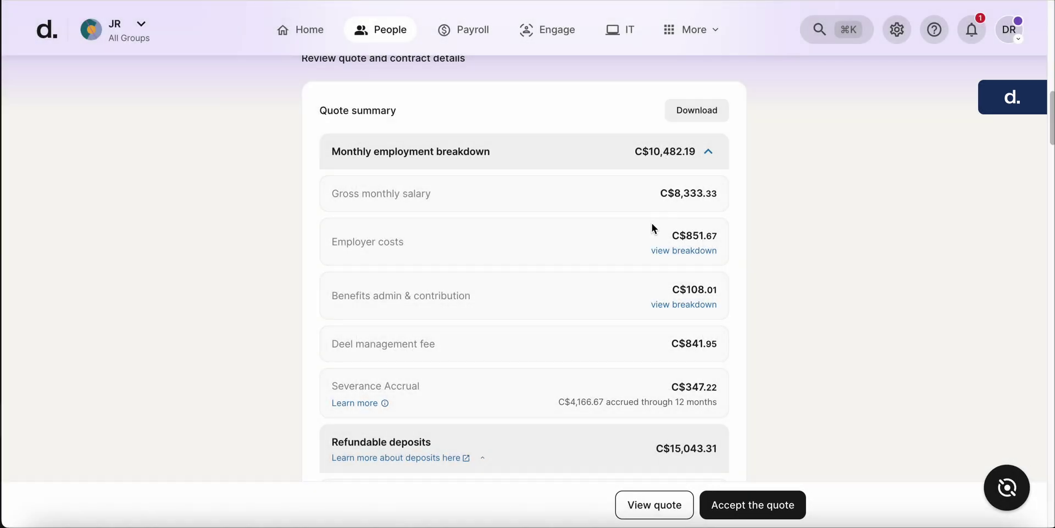
scroll(612, 236, down, 1)
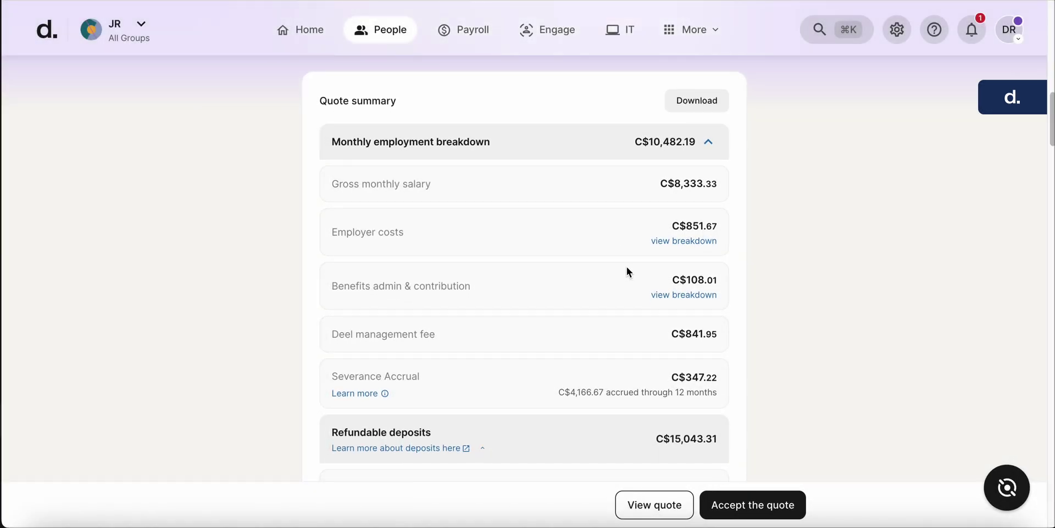
click(662, 297)
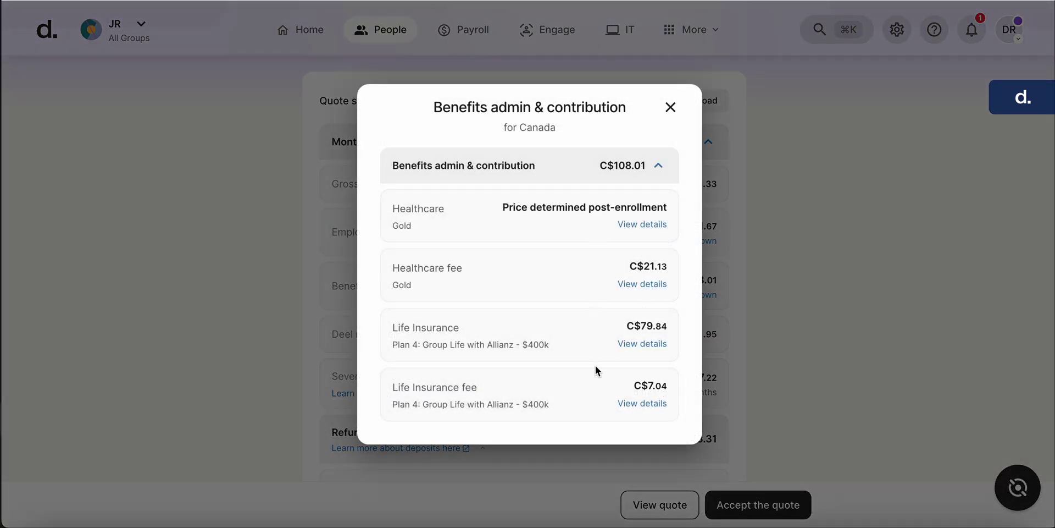
click(671, 107)
scroll(602, 275, down, 2)
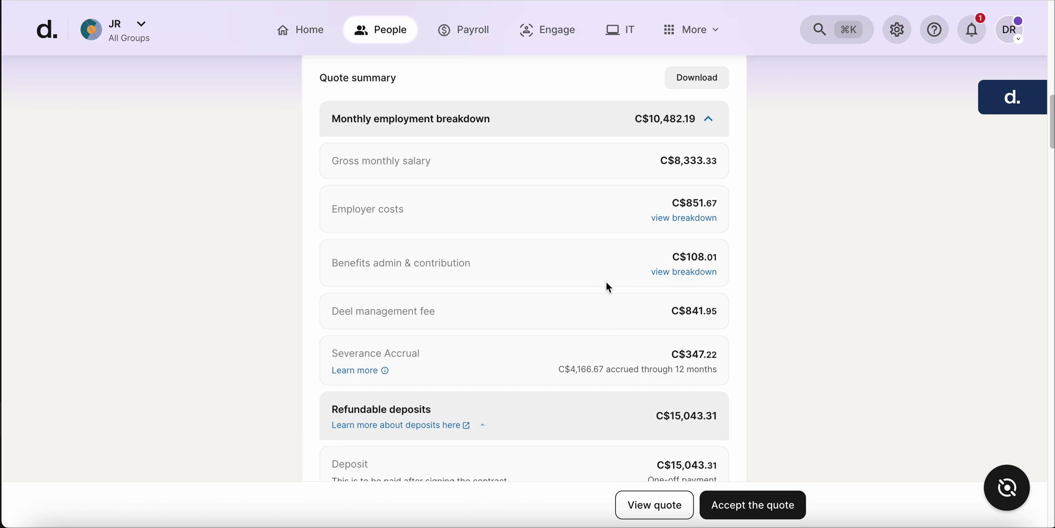
scroll(606, 284, down, 3)
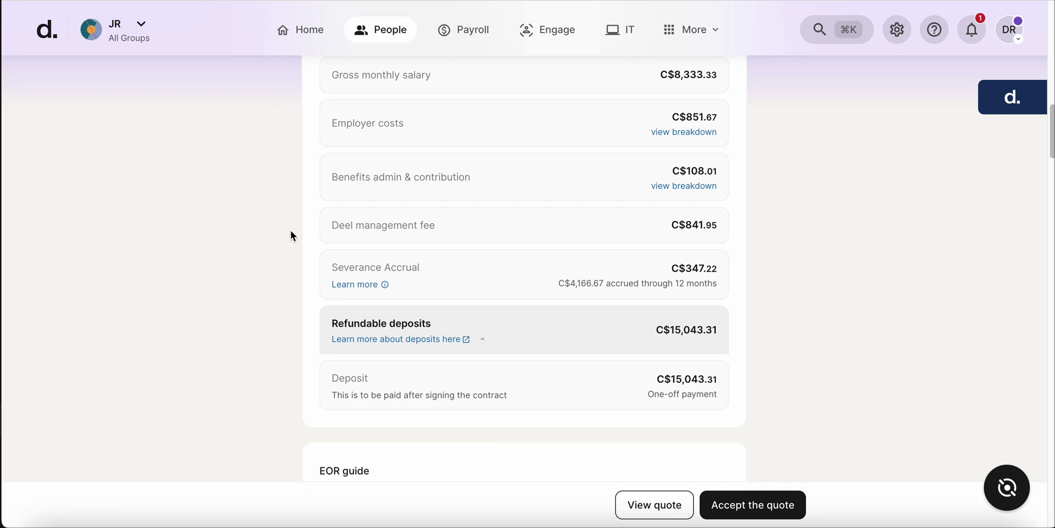
scroll(295, 235, down, 5)
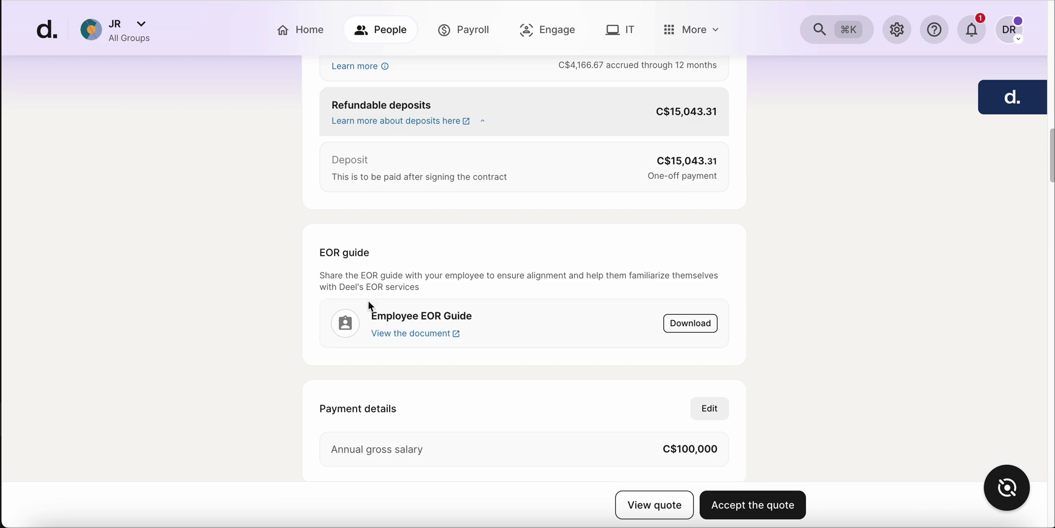
scroll(630, 312, down, 1)
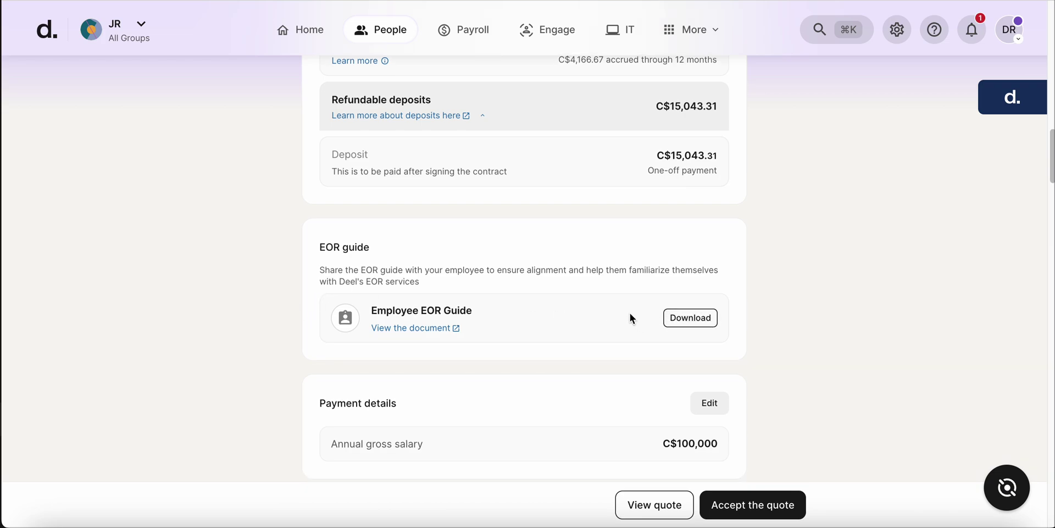
scroll(631, 317, down, 3)
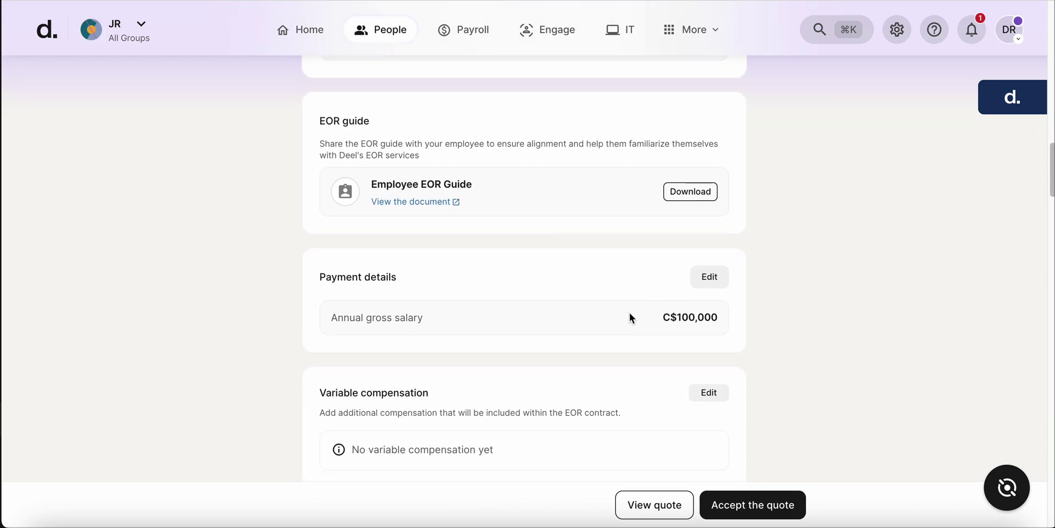
scroll(632, 318, down, 3)
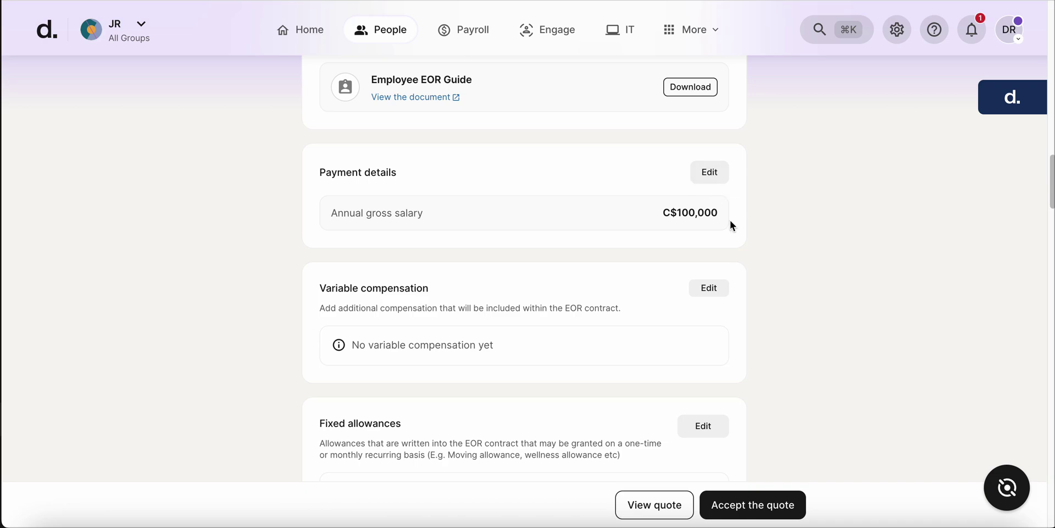
scroll(644, 237, down, 4)
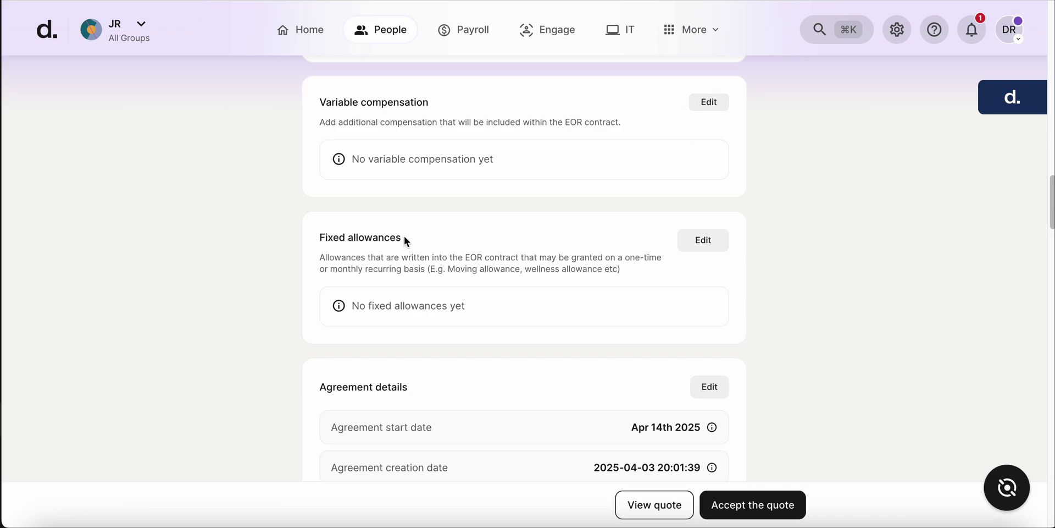
scroll(566, 240, down, 3)
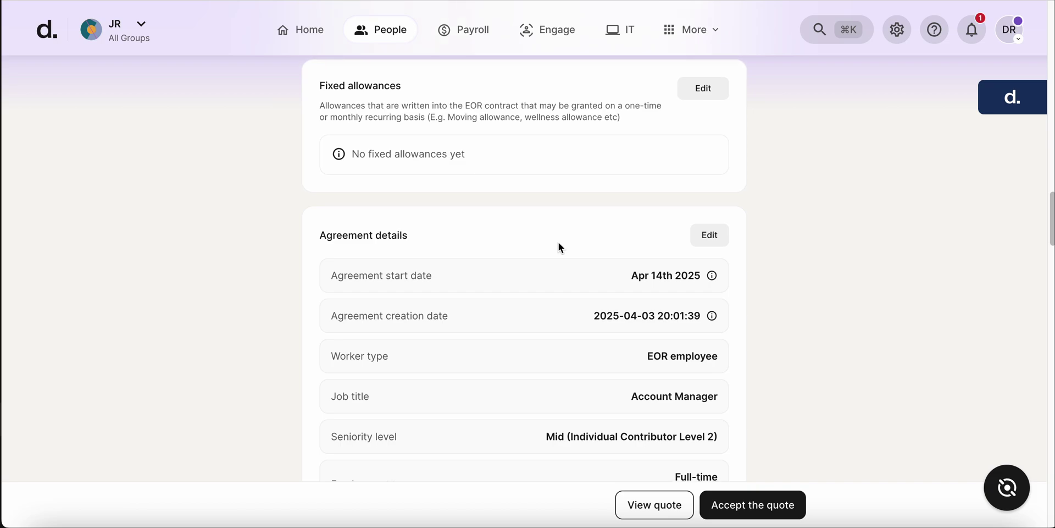
scroll(559, 243, down, 3)
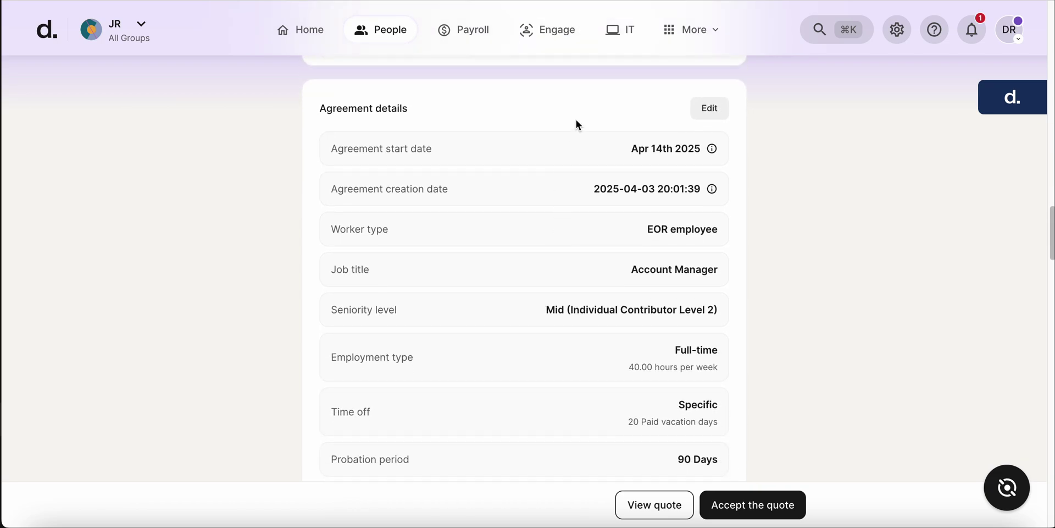
scroll(569, 229, down, 3)
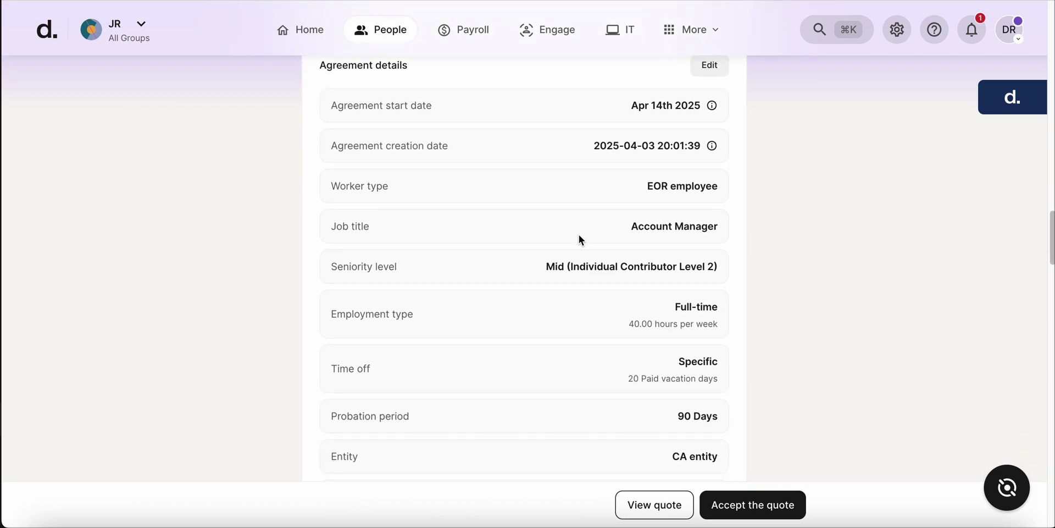
scroll(582, 241, down, 1)
scroll(600, 264, down, 10)
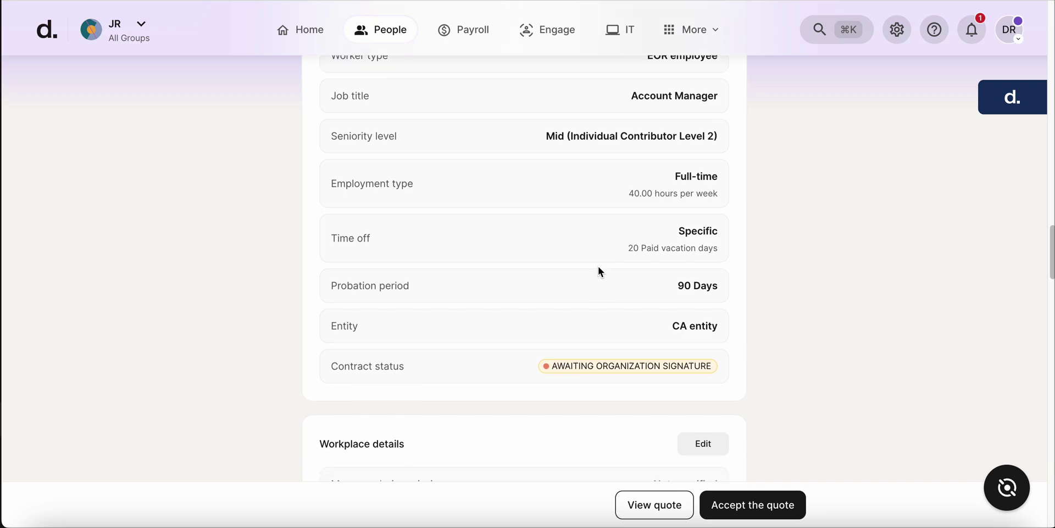
scroll(600, 272, down, 8)
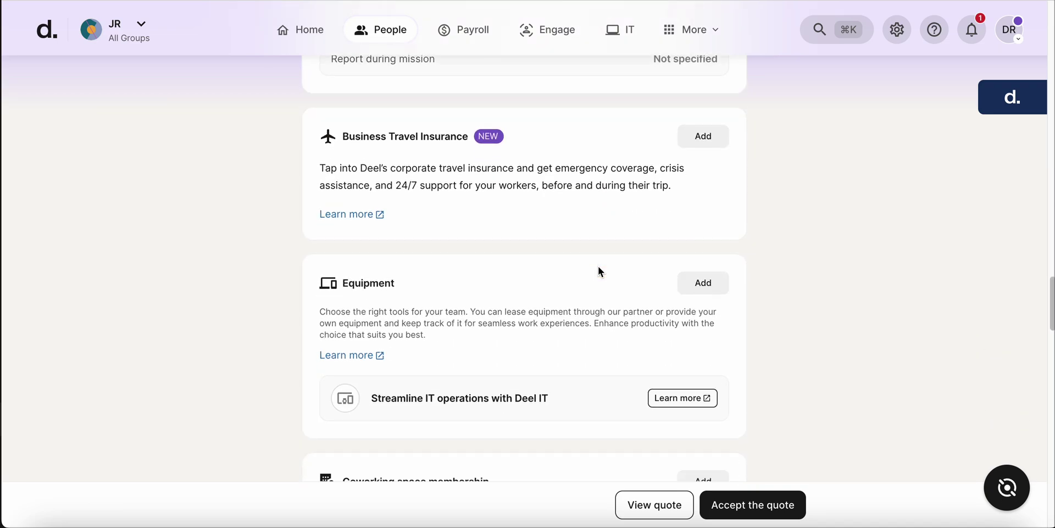
scroll(561, 251, down, 9)
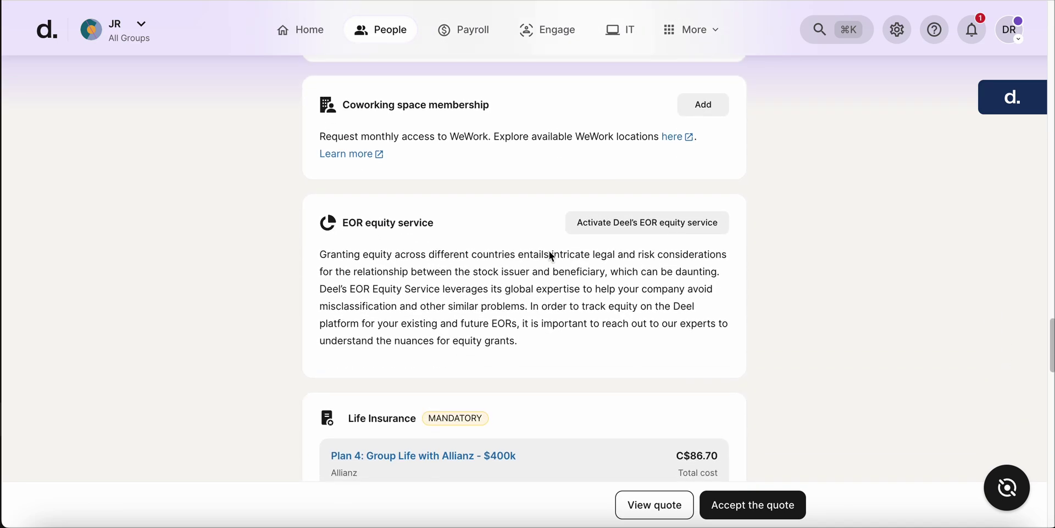
scroll(550, 255, down, 11)
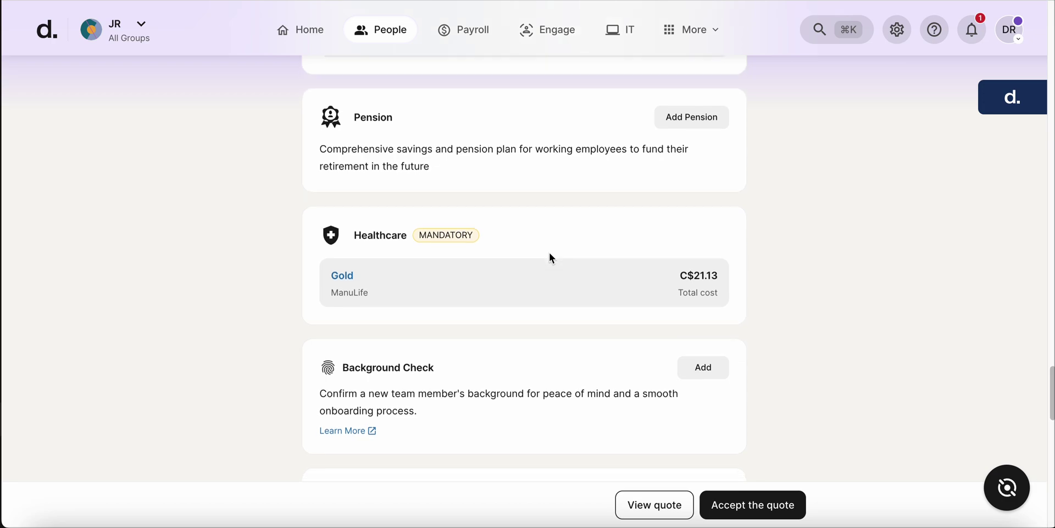
scroll(551, 257, down, 10)
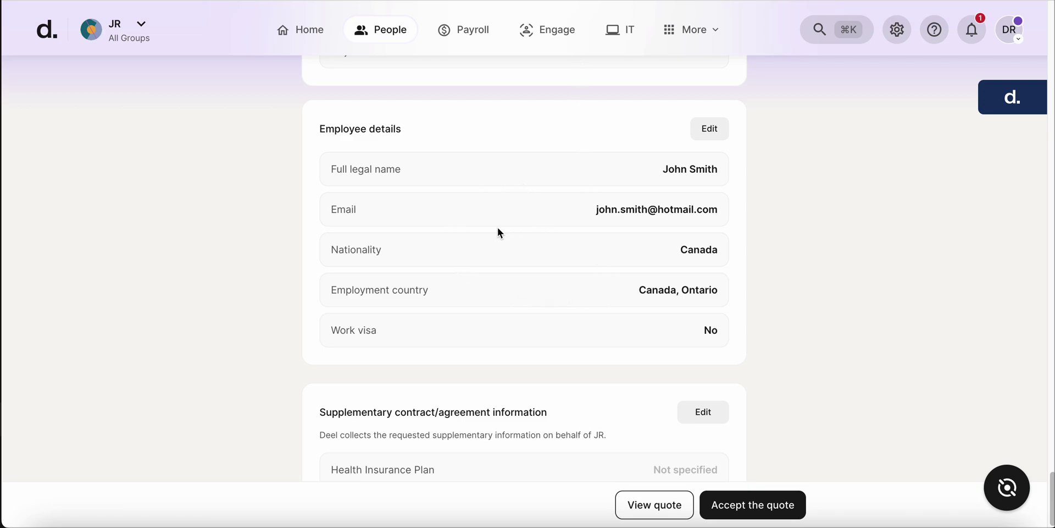
Step: Accept the Canada Account Manager contract quote and confirm the acceptance
scroll(653, 368, up, 1)
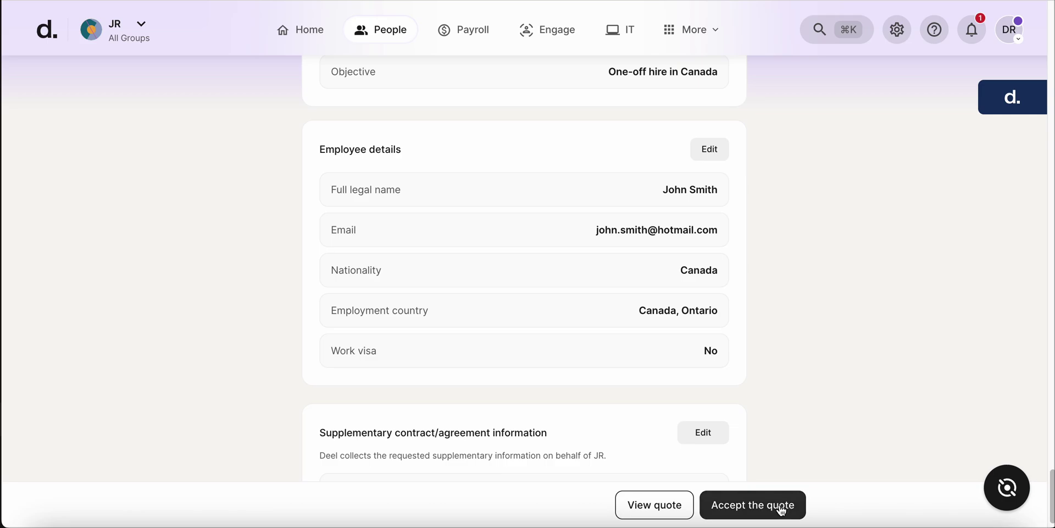
click(781, 511)
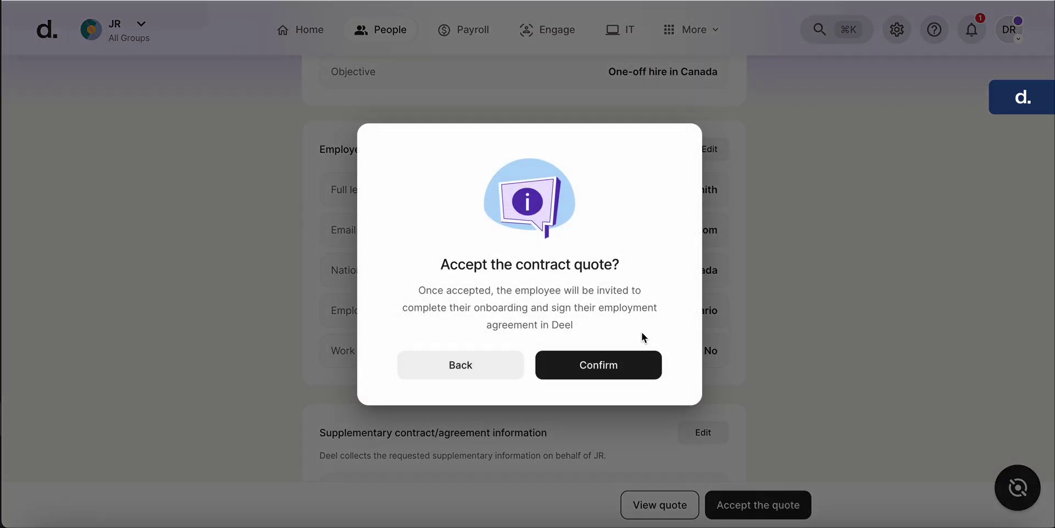
click(604, 369)
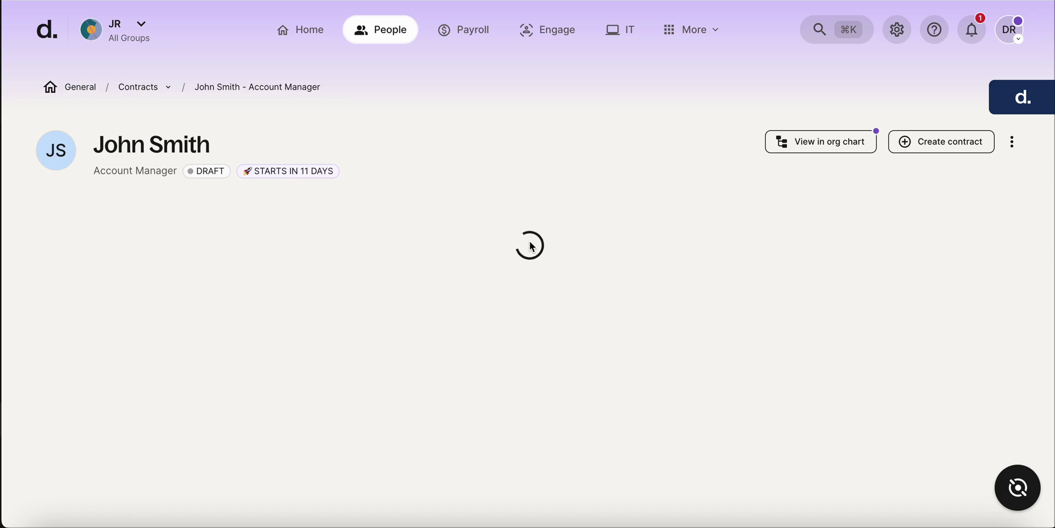
Step: Scroll through the Account Manager contract page to verify its status is awaiting deposit
scroll(538, 248, down, 4)
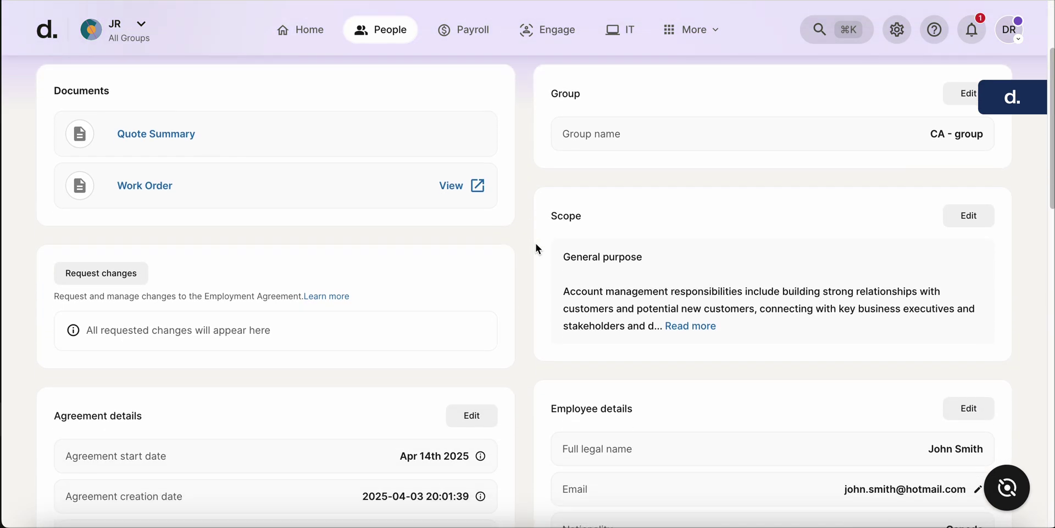
scroll(536, 243, down, 6)
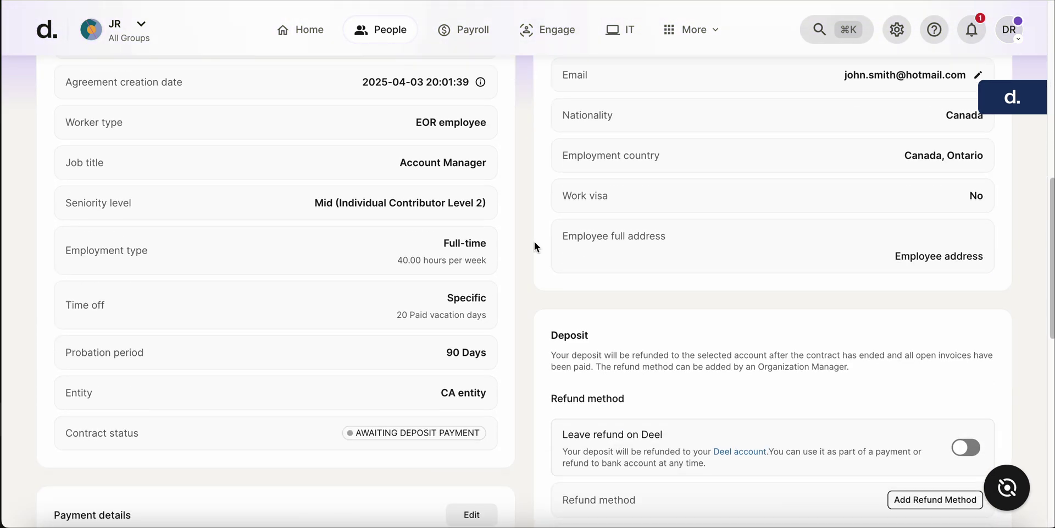
scroll(535, 242, down, 5)
scroll(535, 242, down, 6)
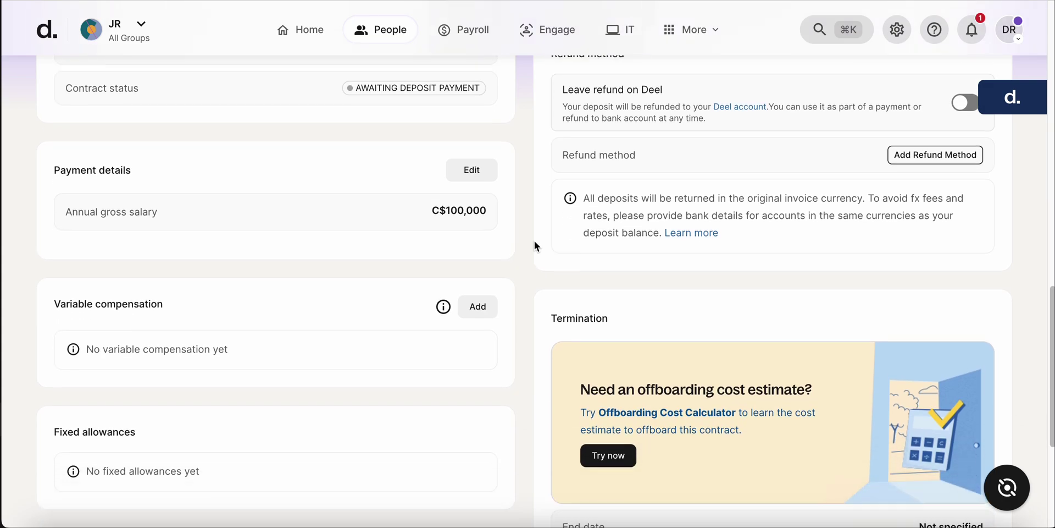
scroll(535, 246, down, 1)
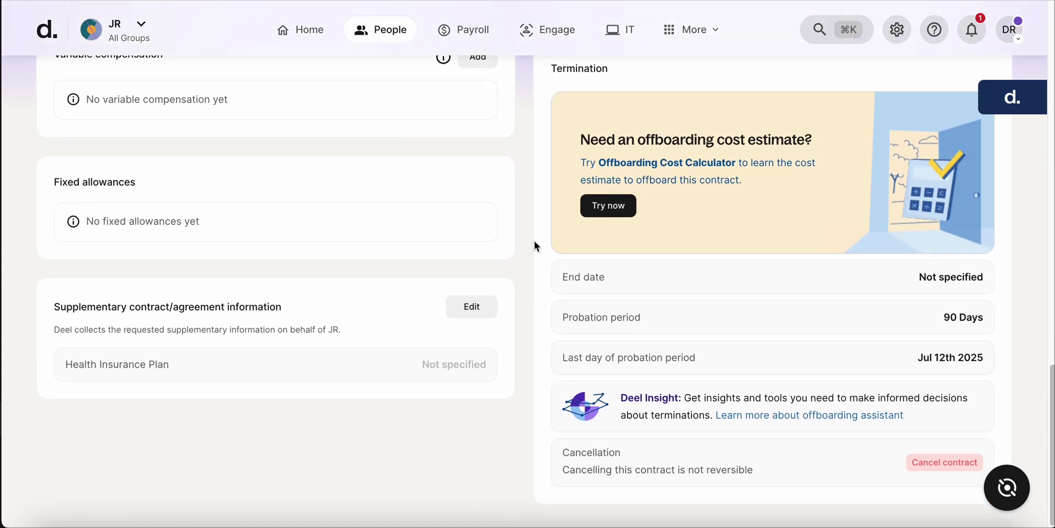
scroll(528, 204, up, 15)
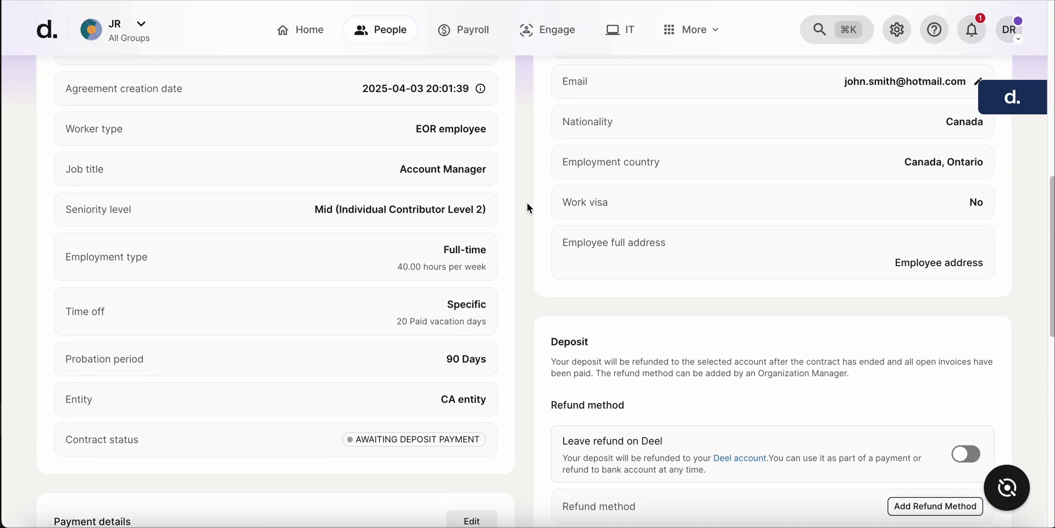
scroll(527, 202, up, 8)
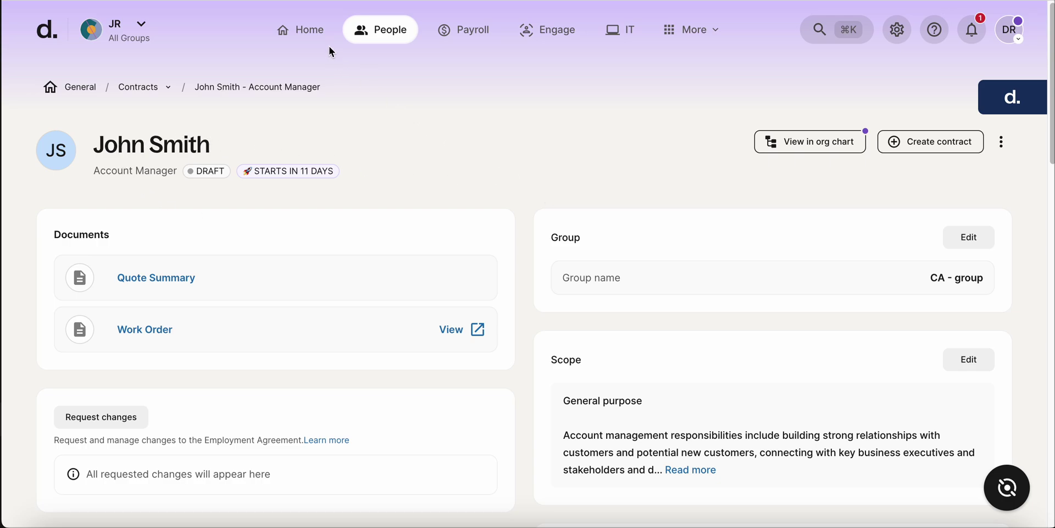
Step: From Home, open the People Tracker and find the EOR hire listed as Invited, starting Apr 14th 2025
click(306, 31)
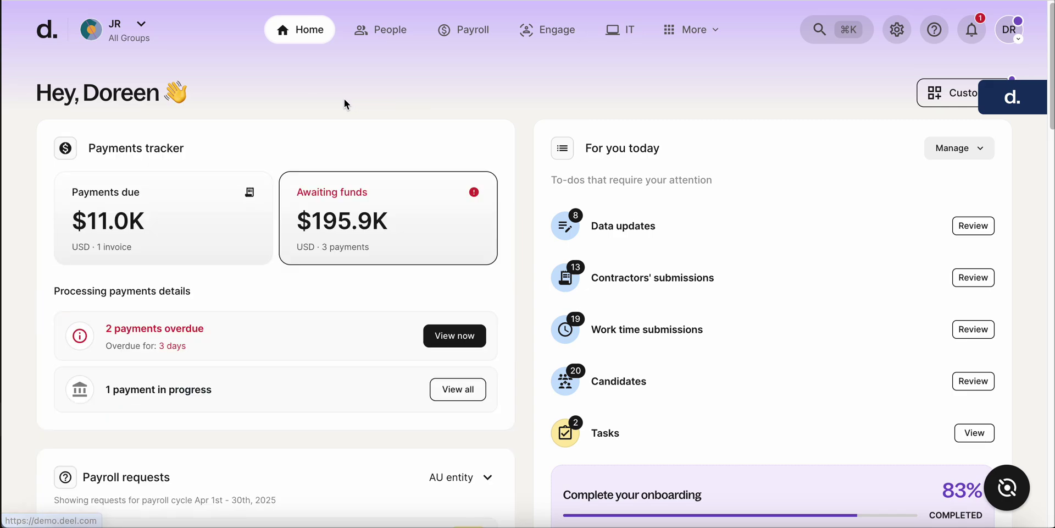
click(374, 31)
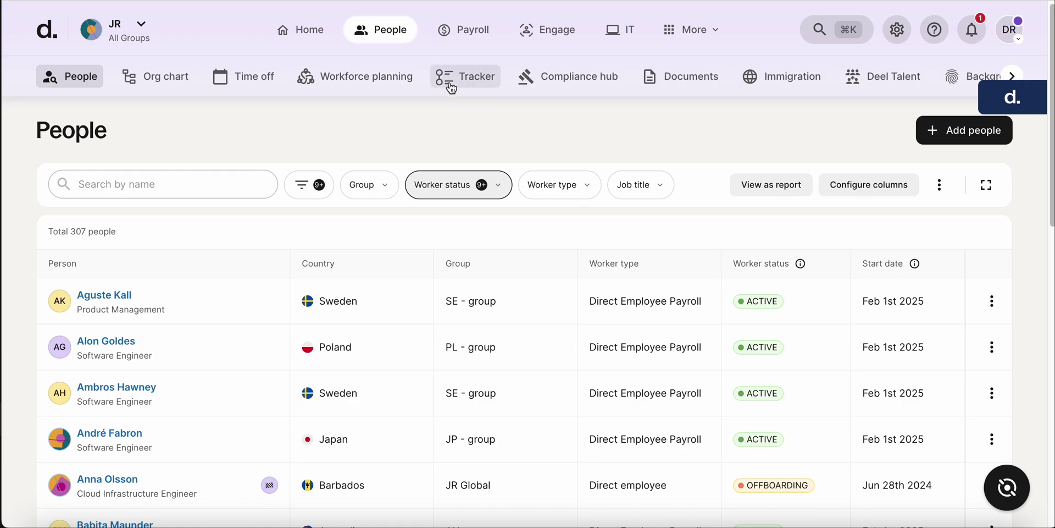
click(474, 76)
scroll(286, 191, down, 3)
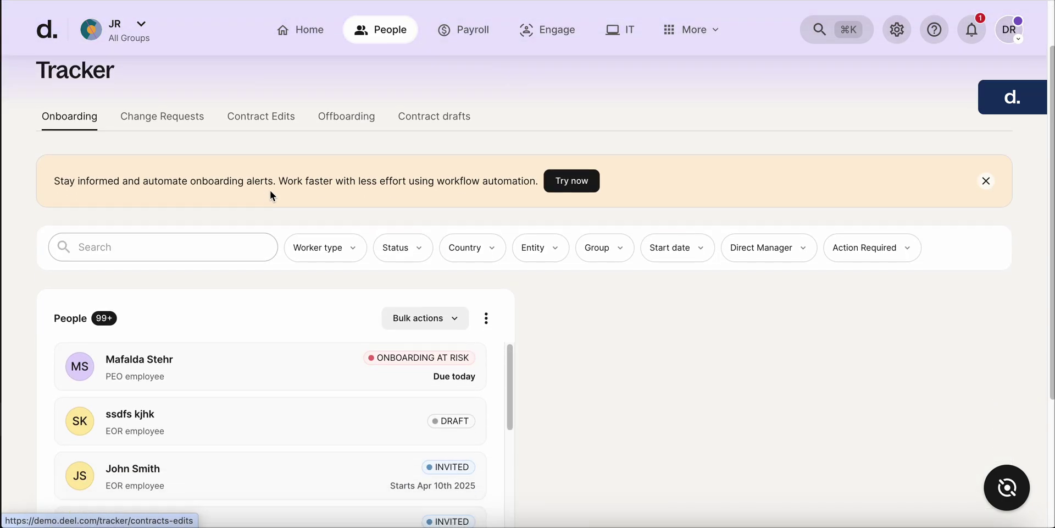
scroll(306, 184, down, 1)
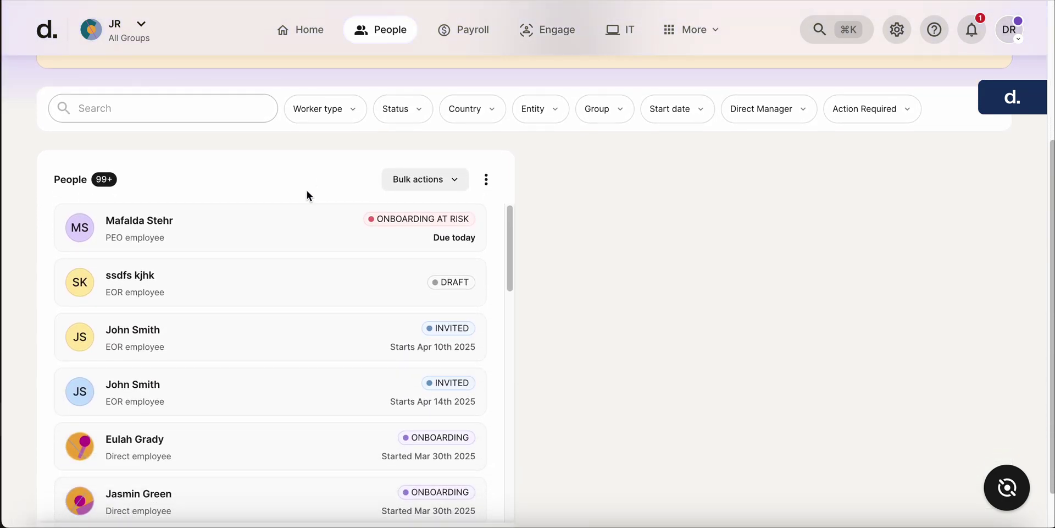